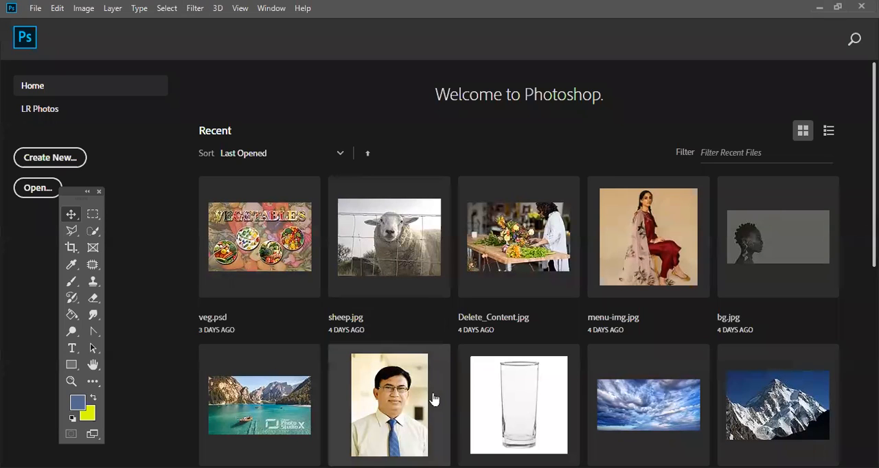
- Open the recent portrait photo of the man in a blue tie and magnify the face to 200%
click(418, 353)
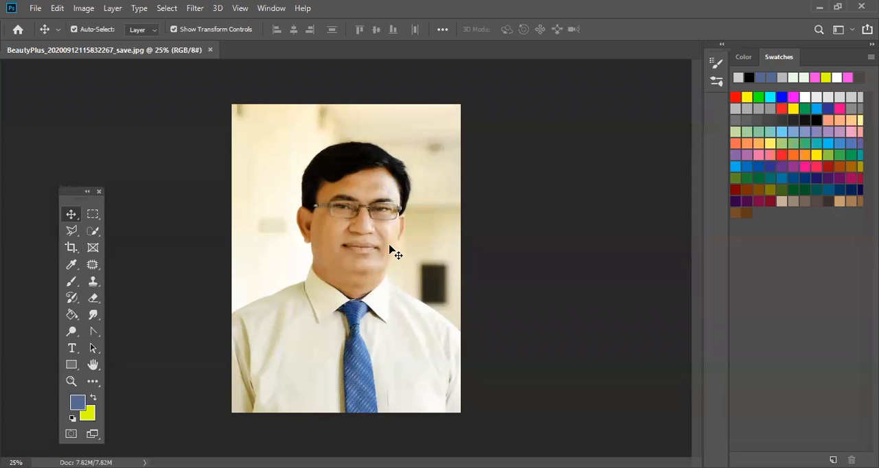
key(ctrl+plus)
key(ctrl+plus)
key(ctrl+plus)
key(ctrl+plus)
key(ctrl+plus)
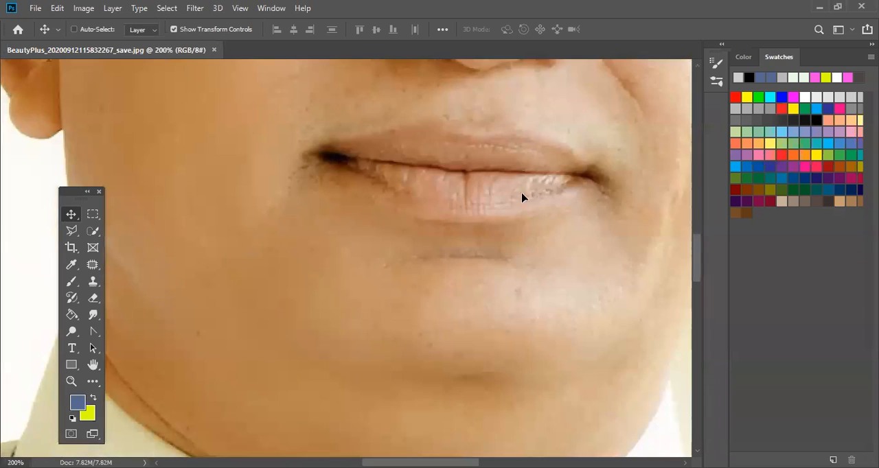
drag(521, 197, 507, 252)
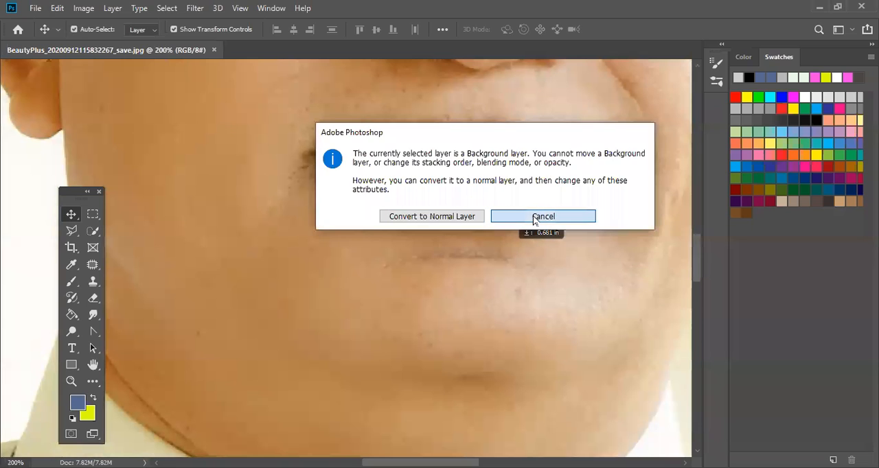
click(536, 220)
drag(535, 220, 405, 404)
drag(412, 227, 368, 329)
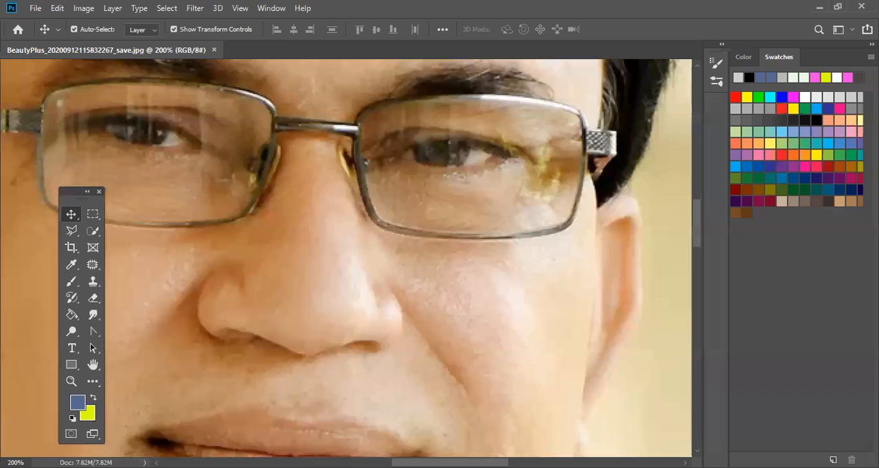
- Examine the portrait's pixels around the nose and the glasses frame at 1200% magnification
key(ctrl+plus)
key(ctrl+plus)
key(ctrl+plus)
key(ctrl+plus)
key(ctrl+plus)
key(ctrl+plus)
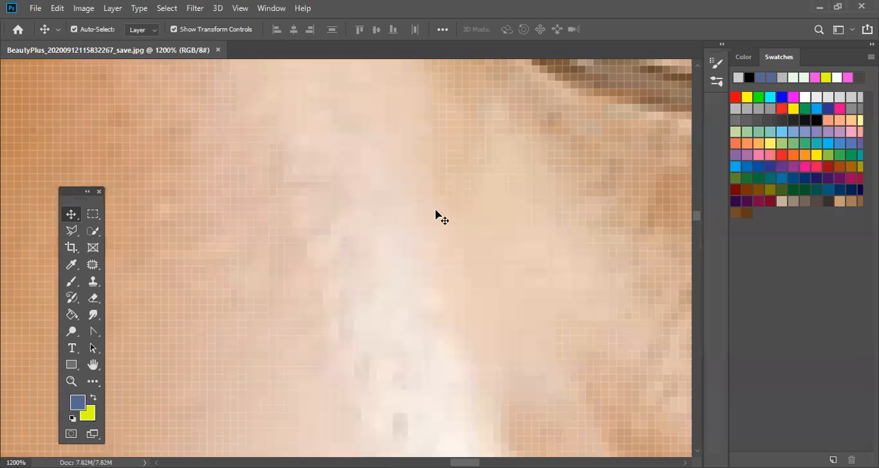
drag(348, 304, 523, 231)
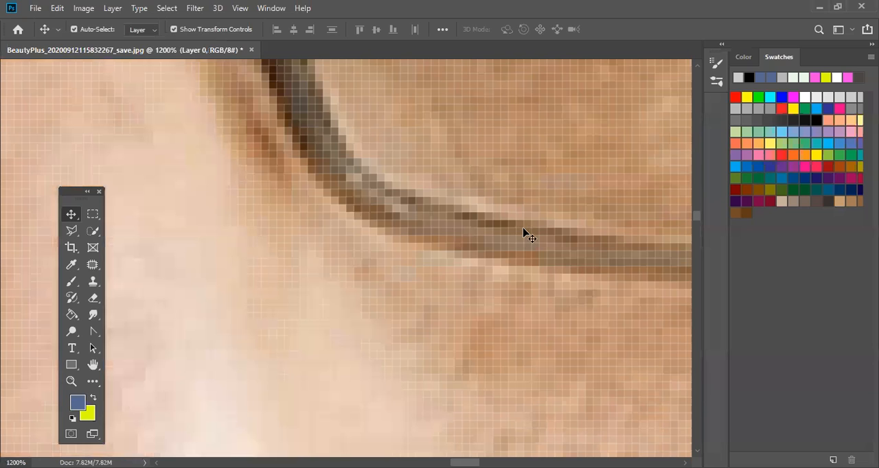
- Return the portrait photo to 100% magnification and close it without saving the changes
key(ctrl+minus)
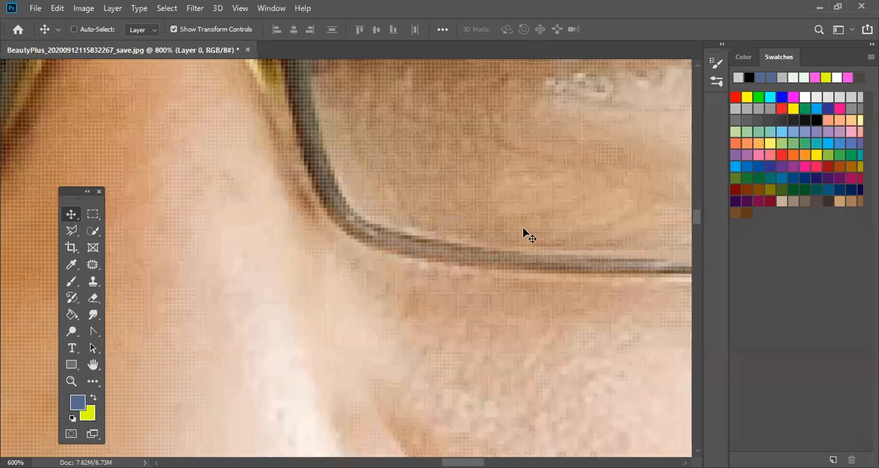
key(ctrl+1)
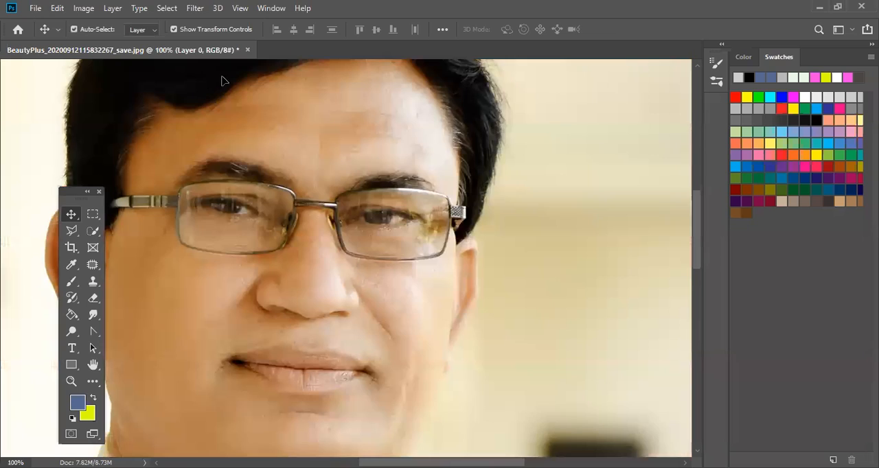
click(248, 50)
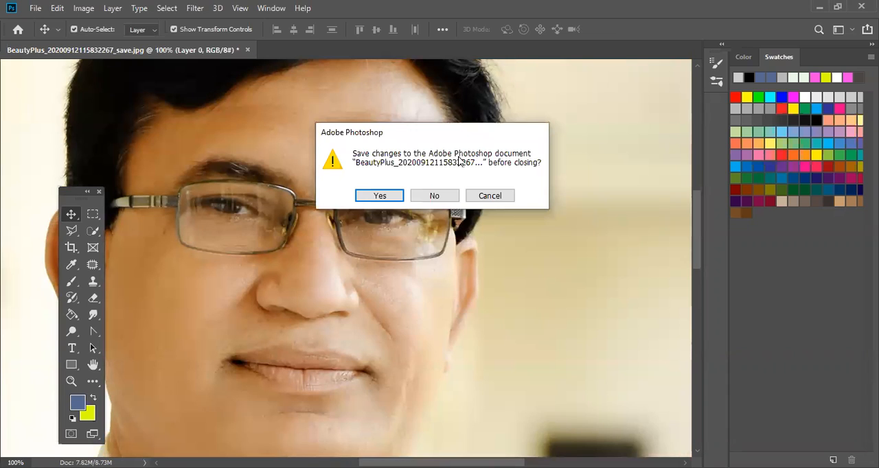
click(449, 195)
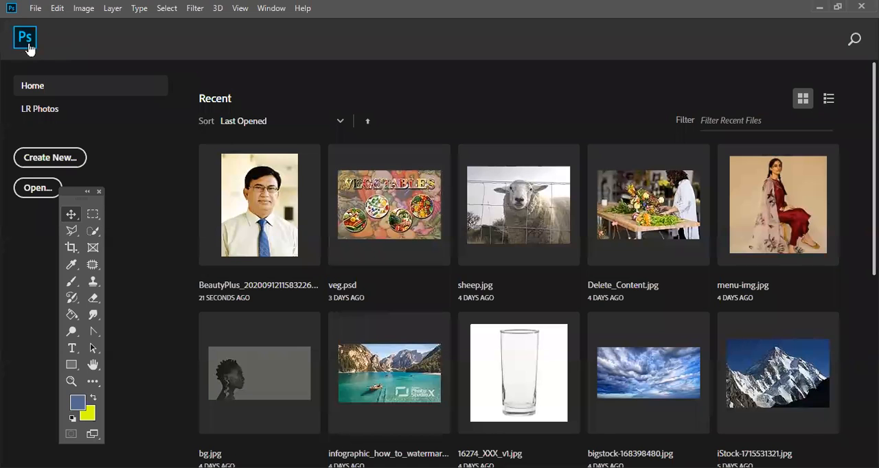
- Create a new A4 portrait document, 210 x 297 mm at 300 pixels/inch, in RGB Color with a white background
click(35, 7)
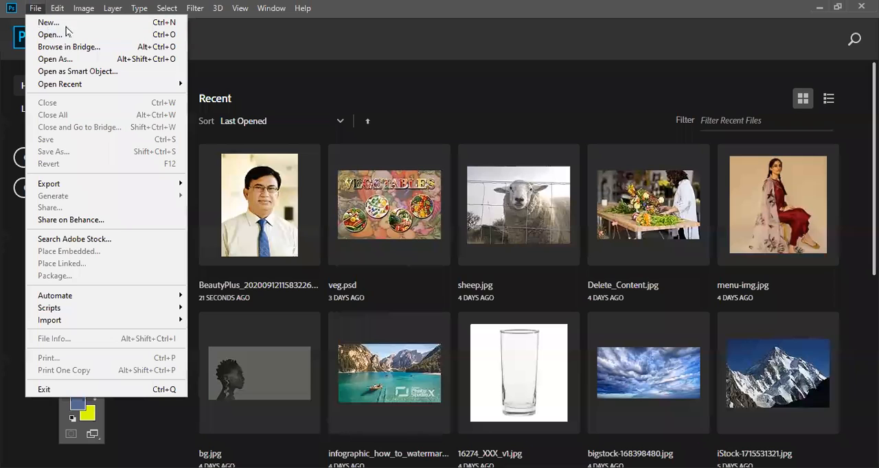
key(ctrl+n)
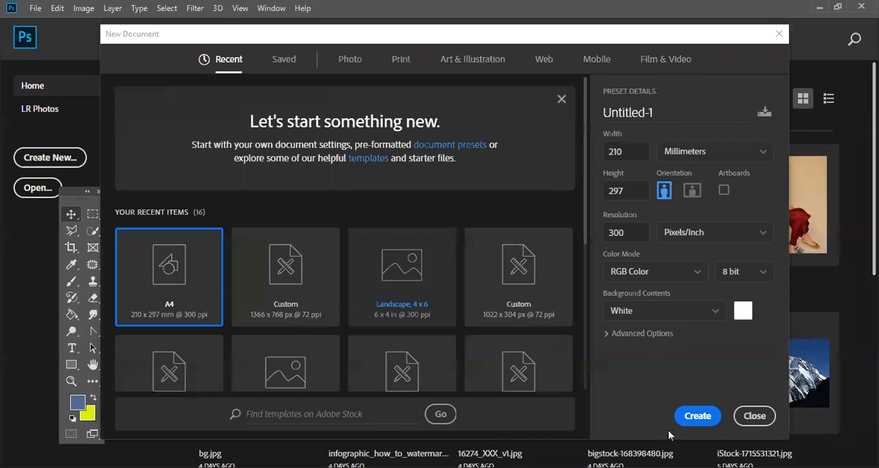
click(695, 416)
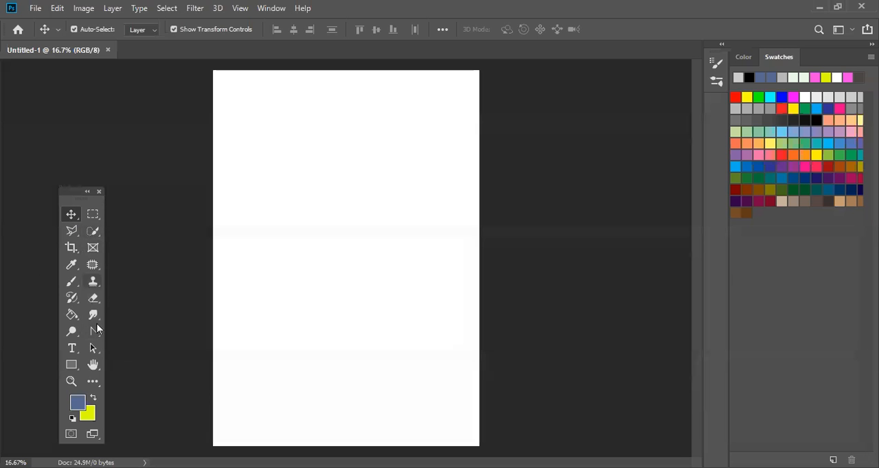
click(71, 365)
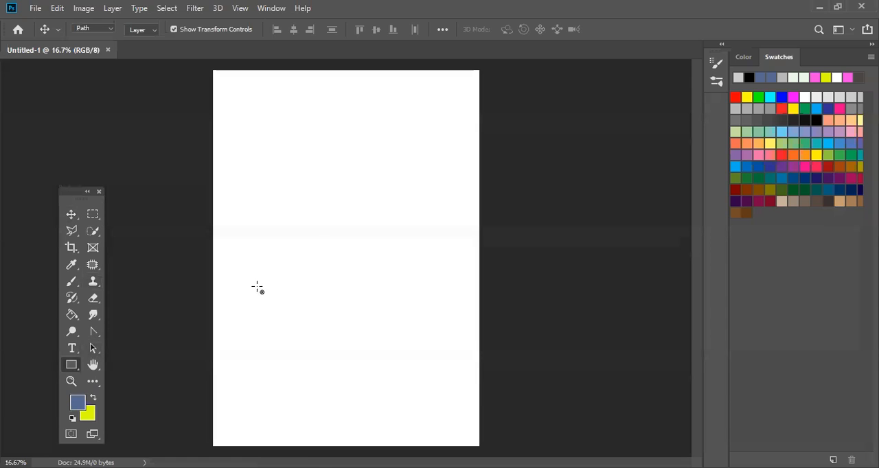
drag(283, 233, 407, 302)
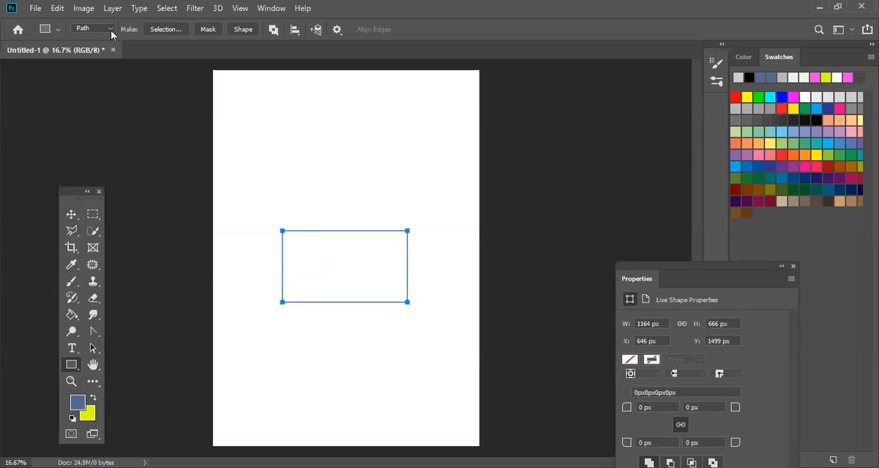
key(Delete)
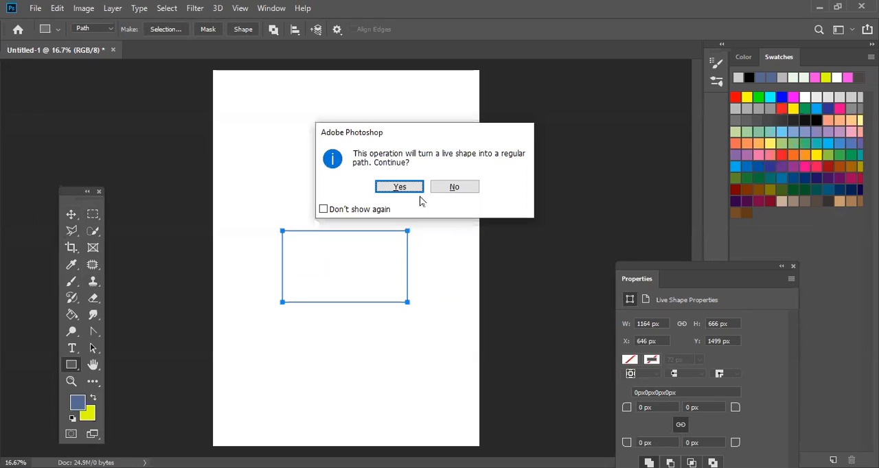
key(Return)
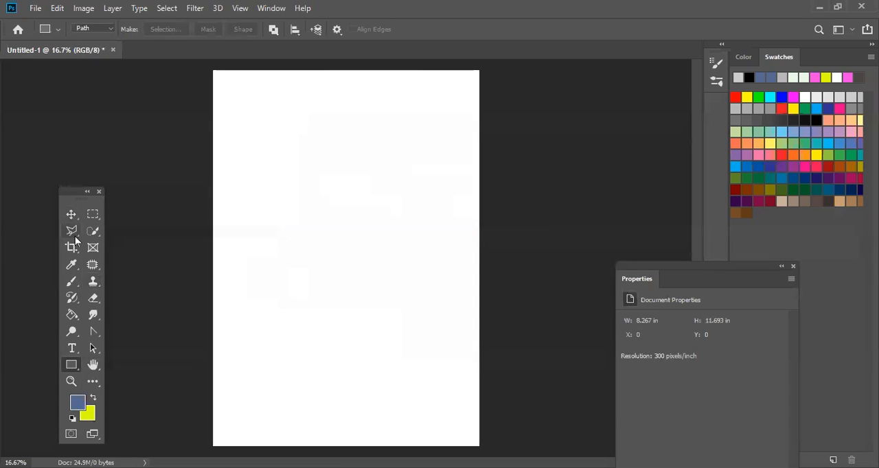
- Draw a gradient-filled rounded rectangle shape about 1331 x 853 px with 10 px corners, and move it to about X 640 px, Y 1158 px
right_click(74, 368)
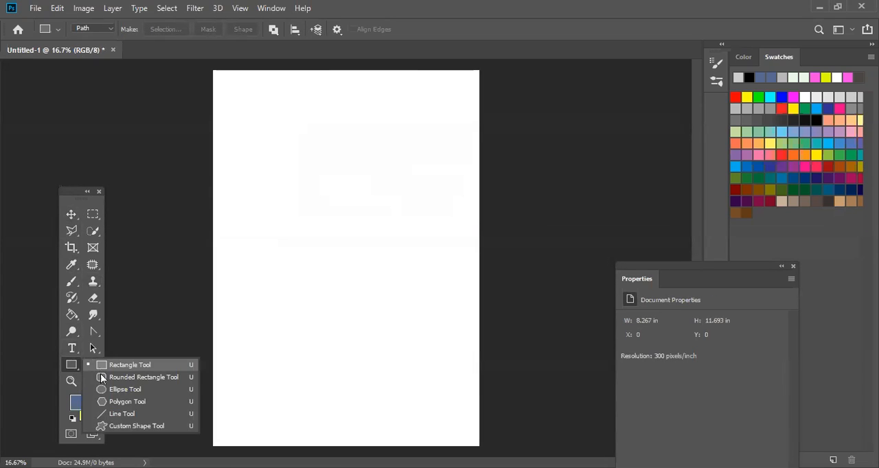
click(105, 382)
click(58, 26)
click(93, 29)
click(90, 36)
drag(246, 145, 389, 240)
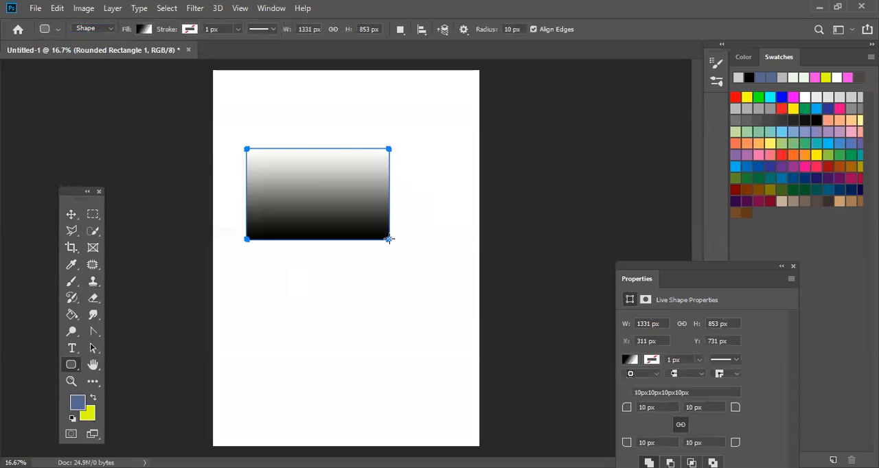
click(70, 214)
drag(353, 197, 388, 242)
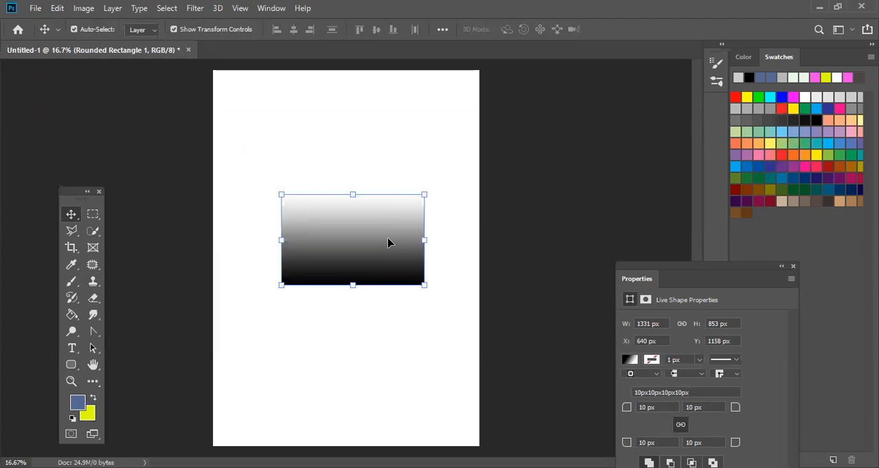
- Examine the rounded rectangle's gradient fill at 700% magnification
key(ctrl+plus)
key(ctrl+plus)
key(ctrl+plus)
key(ctrl+plus)
key(ctrl+plus)
key(ctrl+plus)
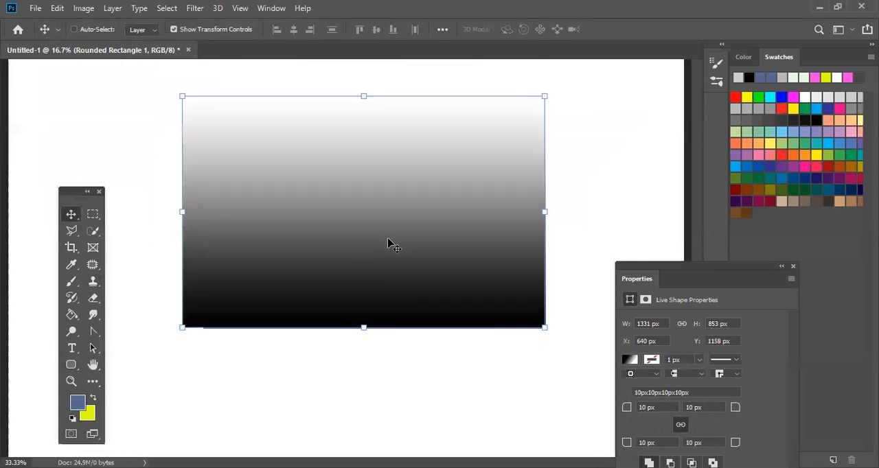
key(ctrl+plus)
key(ctrl+plus)
key(ctrl+plus)
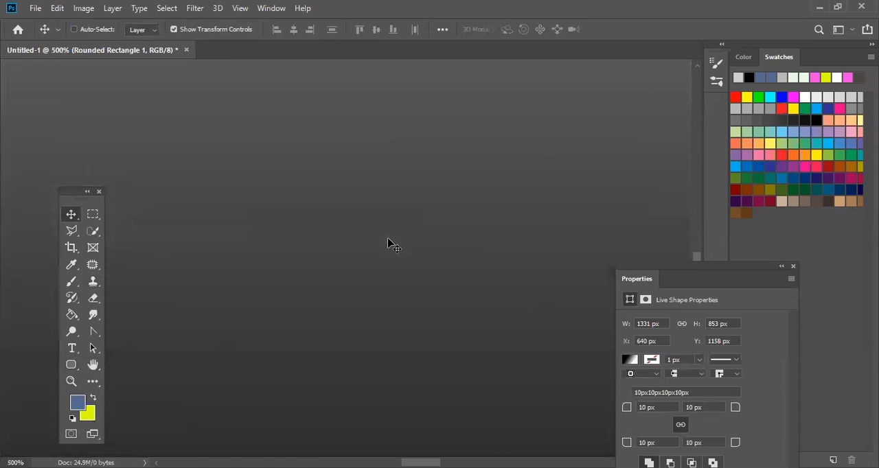
key(ctrl+plus)
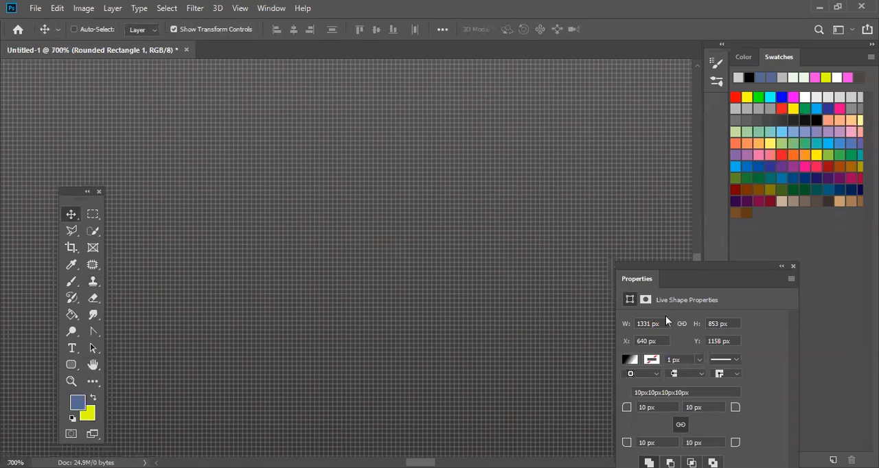
key(ctrl+0)
right_click(544, 250)
key(Escape)
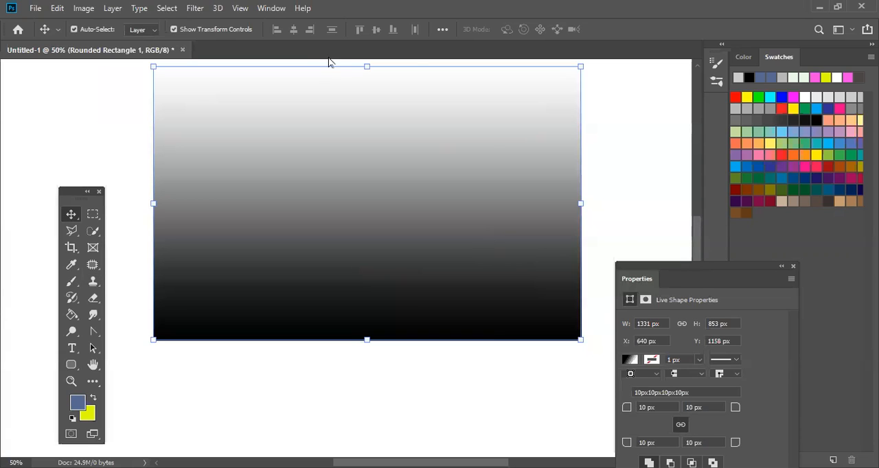
- Show the Layers panel and convert the rounded rectangle layer to a smart object
click(272, 8)
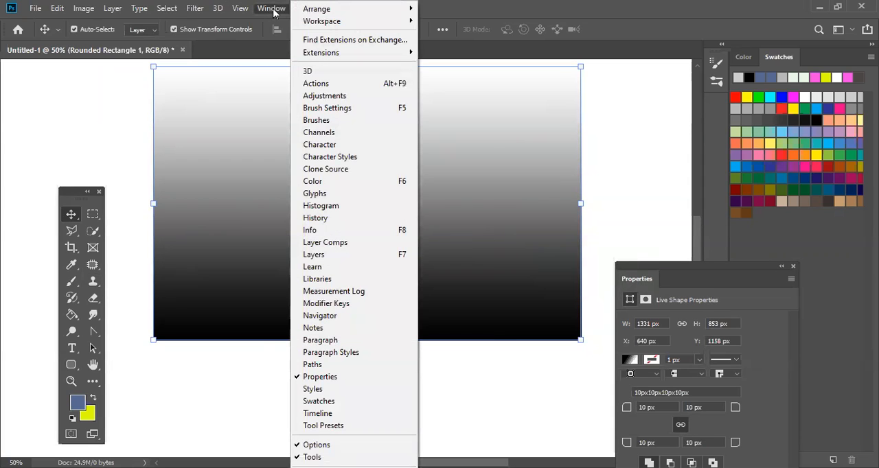
click(322, 255)
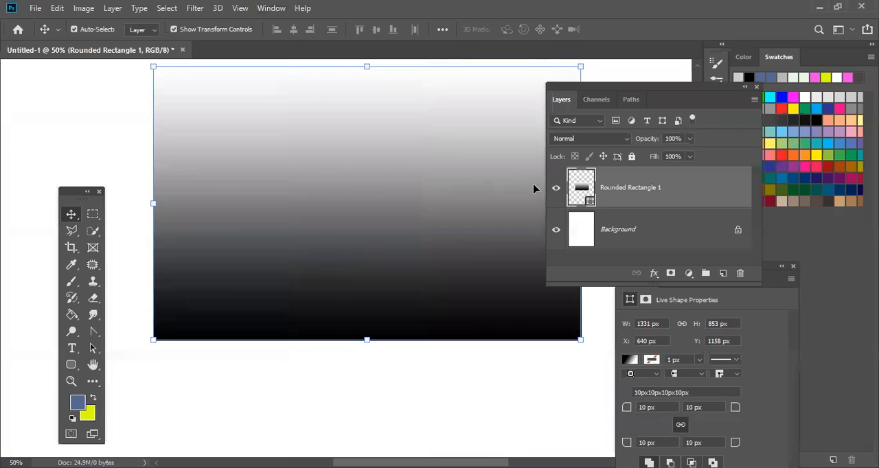
right_click(590, 182)
click(604, 180)
click(654, 223)
click(659, 197)
right_click(658, 197)
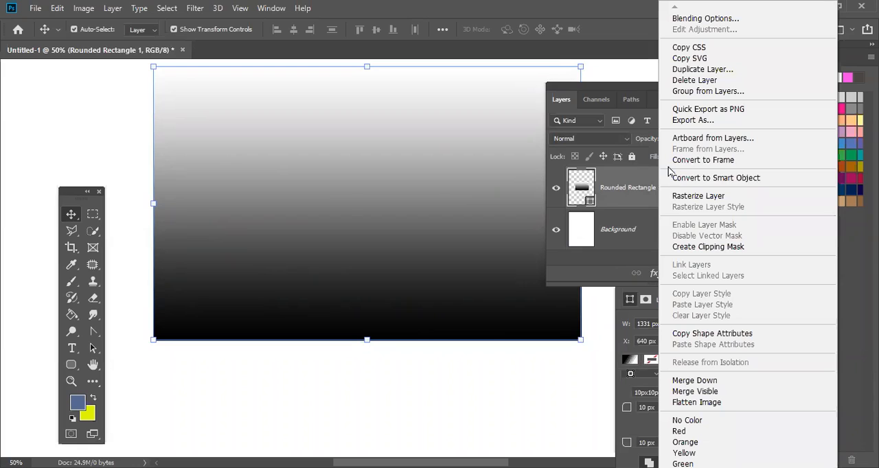
click(683, 178)
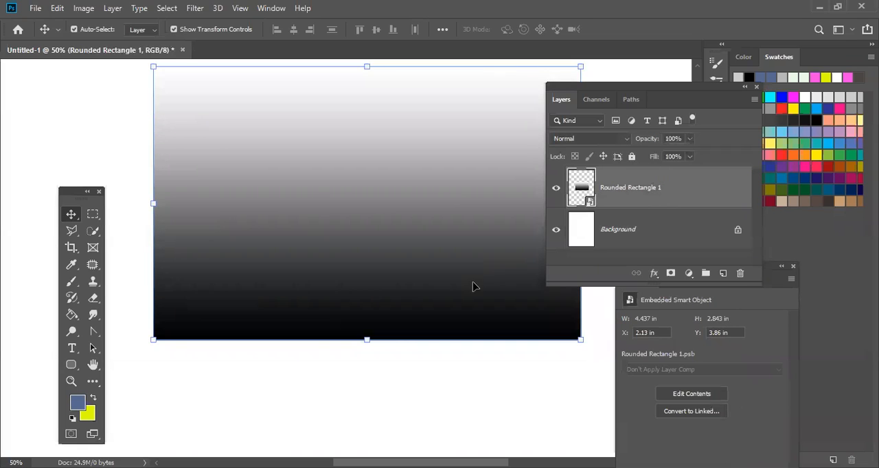
- Move the smart object lower on the page to about X 2.07 in, Y 4.97 in, inspecting its gradient at 400% magnification
drag(409, 261, 402, 359)
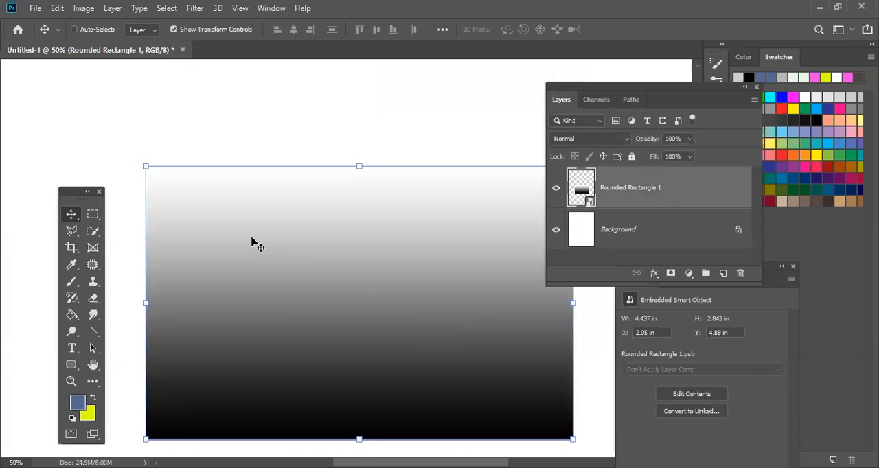
key(ctrl+plus)
key(ctrl+plus)
key(ctrl+plus)
key(ctrl+plus)
key(ctrl+plus)
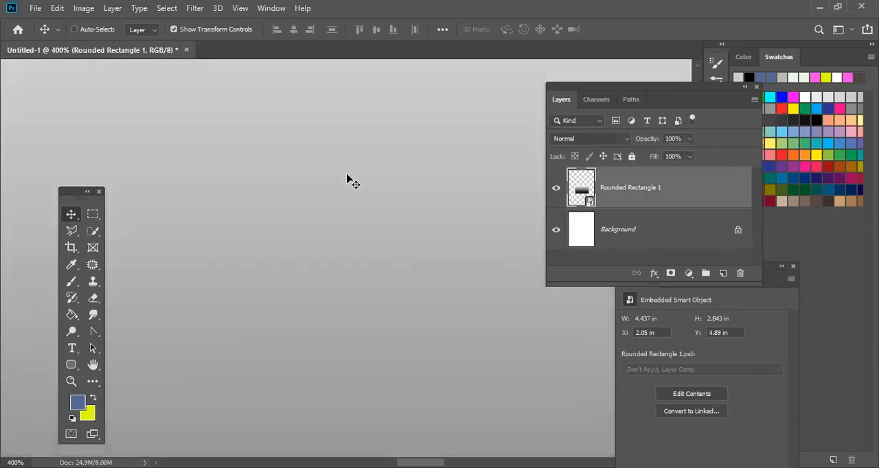
drag(348, 183, 362, 248)
key(ctrl+minus)
key(ctrl+minus)
key(ctrl+minus)
key(ctrl+minus)
key(ctrl+minus)
key(ctrl+minus)
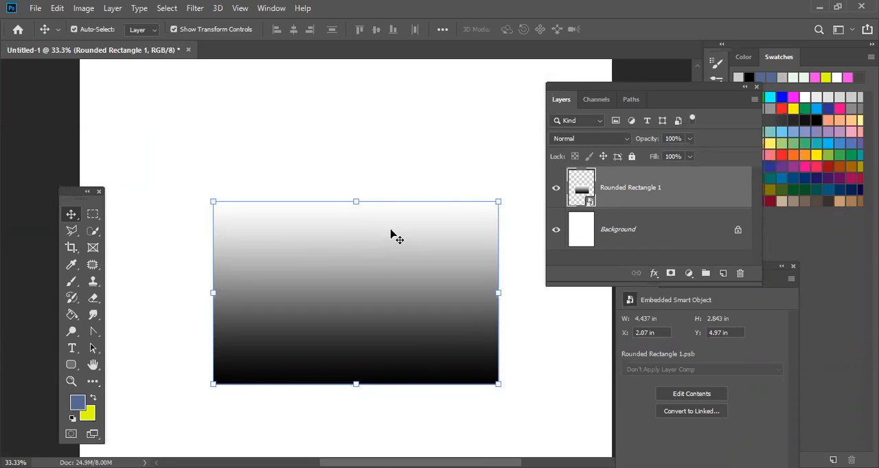
- Delete the rounded rectangle smart object and reposition the Layers panel as a floating panel lower in the workspace
key(Delete)
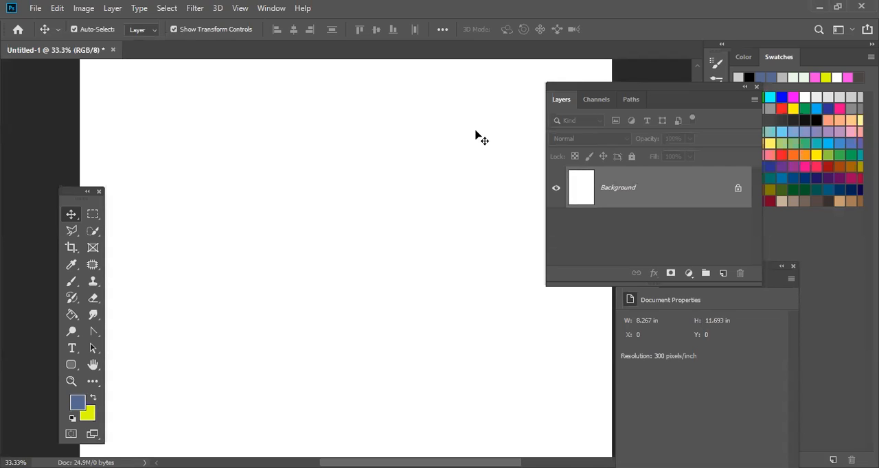
drag(638, 86, 709, 121)
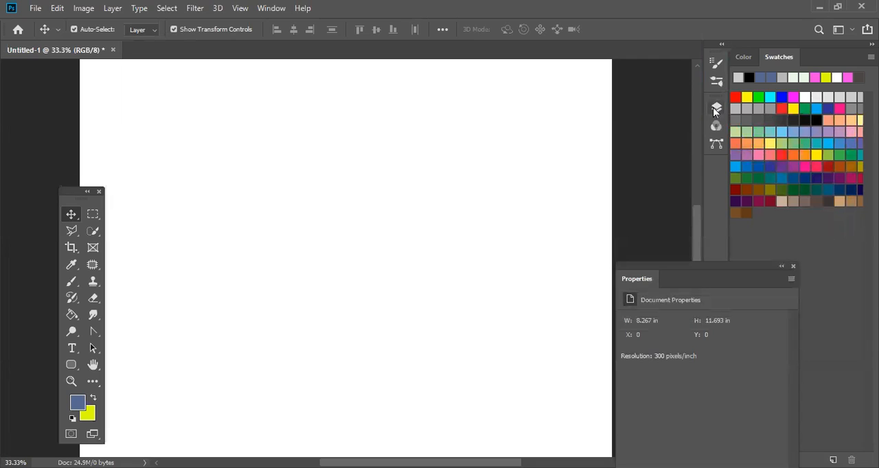
click(713, 107)
drag(632, 109, 715, 231)
- Open the triumph-bobber-3 image from the Desktop
click(35, 8)
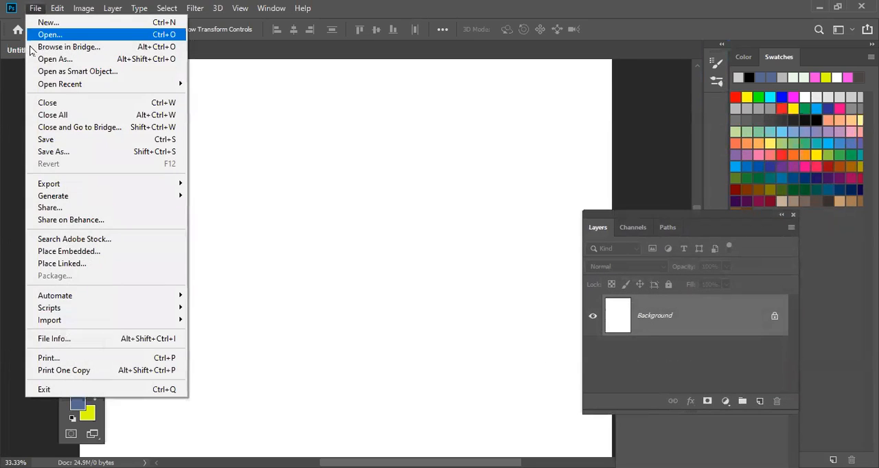
click(78, 35)
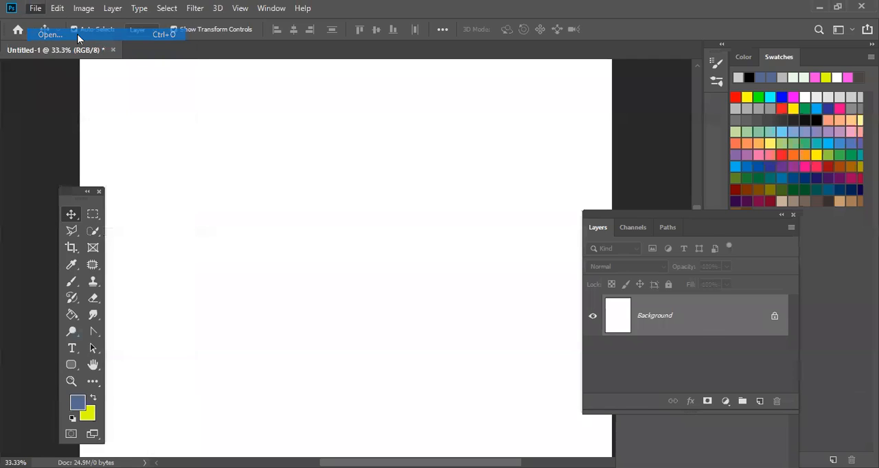
scroll(47, 141, up, 3)
click(52, 100)
scroll(211, 204, down, 5)
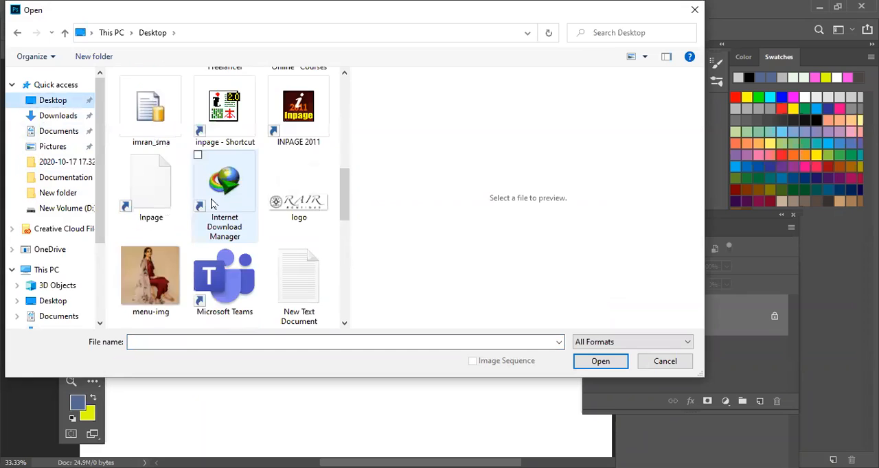
scroll(212, 204, down, 3)
click(156, 209)
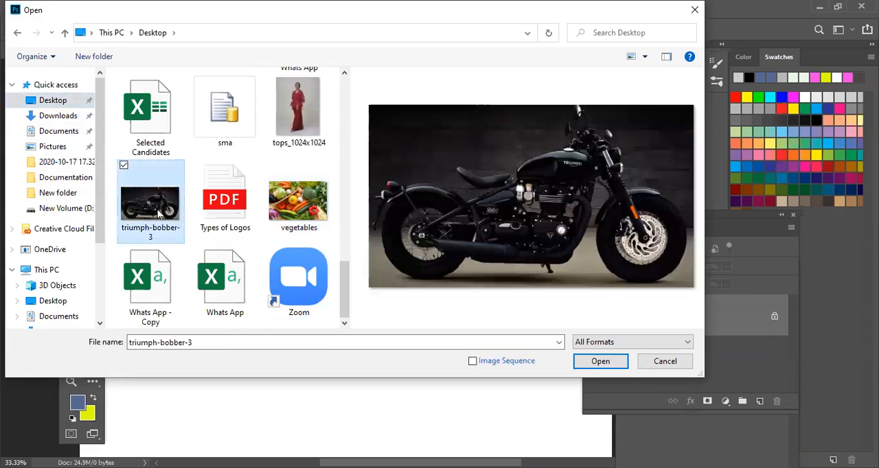
double_click(160, 209)
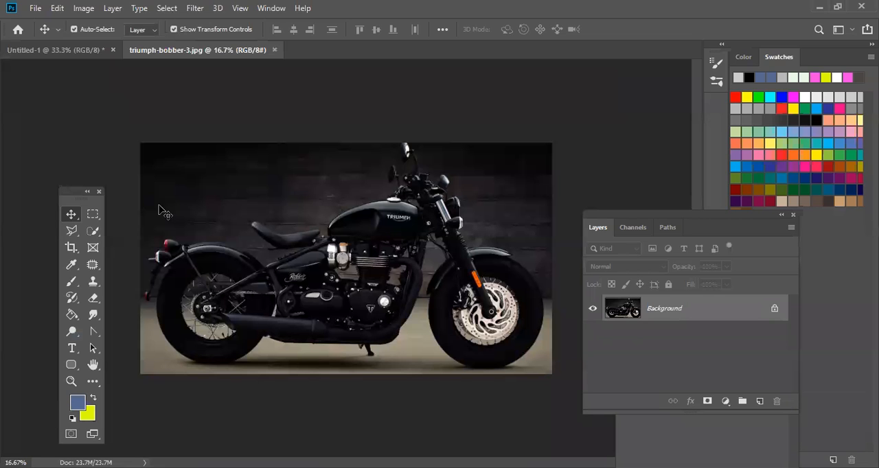
- Examine the motorcycle photo's fuel tank and logo at up to 300% magnification, then view the motorcycle at 25%
key(ctrl+plus)
key(ctrl+plus)
key(ctrl+plus)
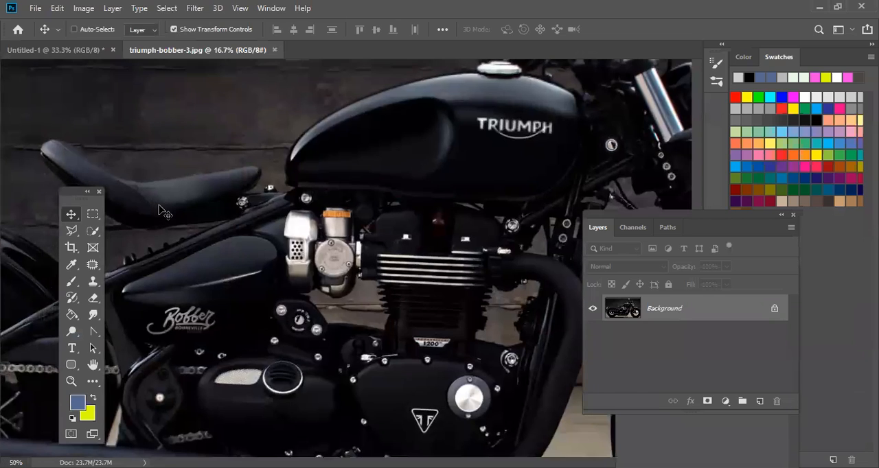
key(ctrl+plus)
key(ctrl+plus)
drag(365, 225, 209, 386)
drag(506, 273, 441, 285)
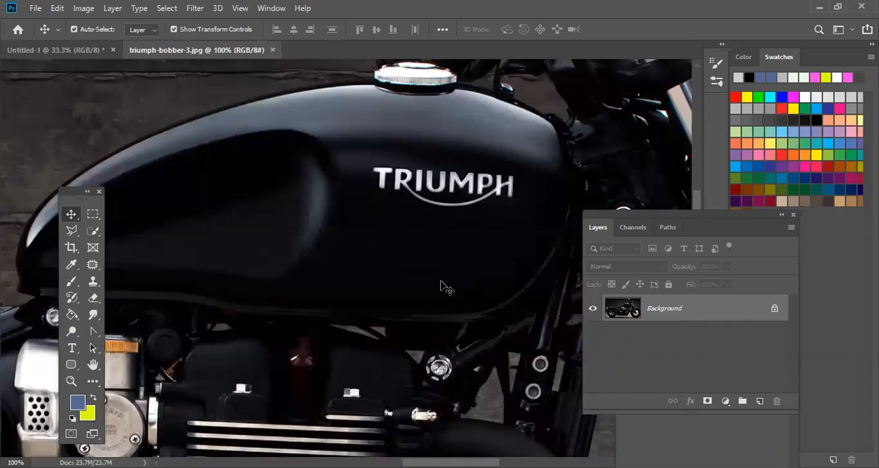
key(ctrl+plus)
key(ctrl+plus)
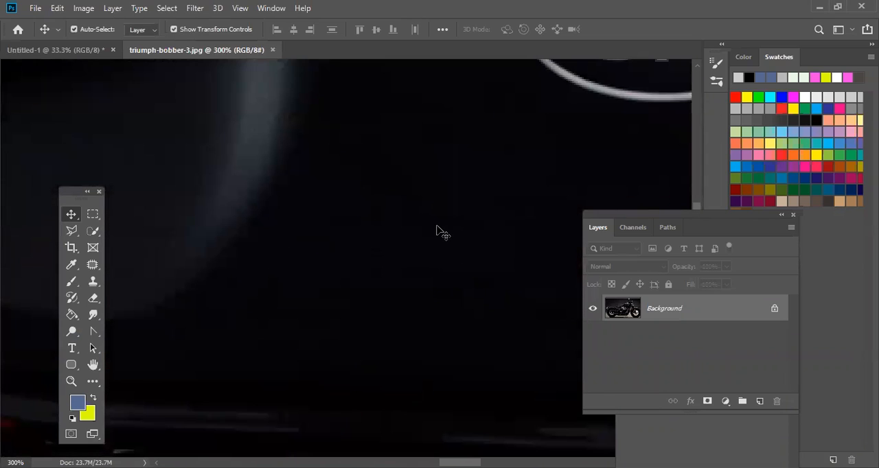
key(ctrl+minus)
key(ctrl+minus)
key(ctrl+minus)
key(ctrl+minus)
key(ctrl+minus)
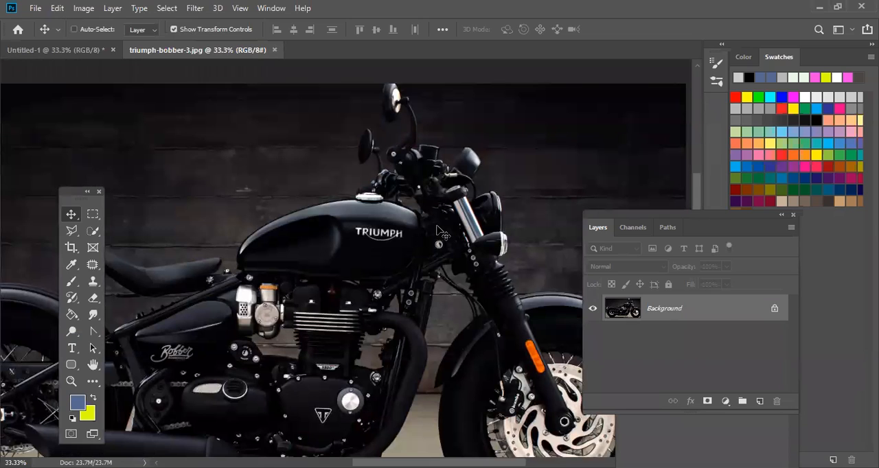
key(ctrl+minus)
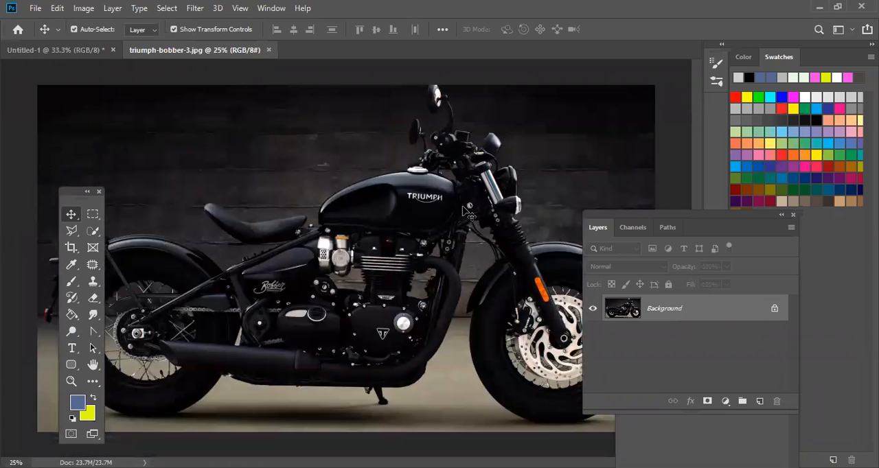
- Convert the background of the Untitled-1 document into a regular layer named Layer 0, with Normal mode and 100% opacity
click(48, 49)
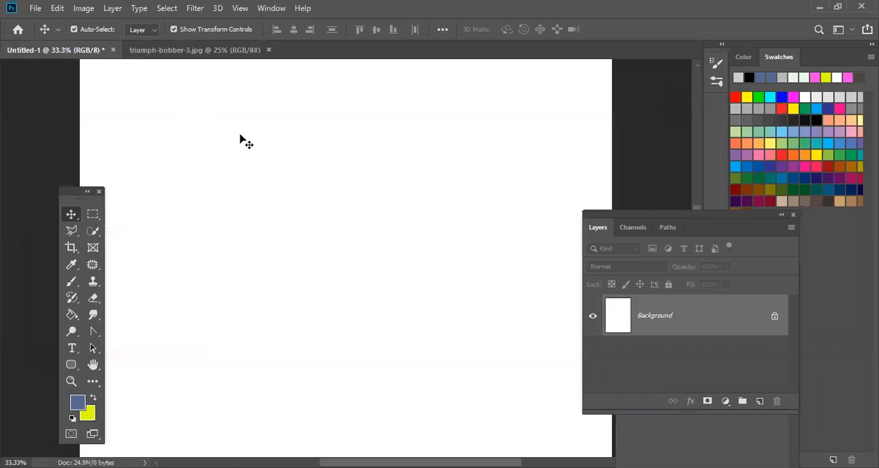
click(113, 51)
click(491, 186)
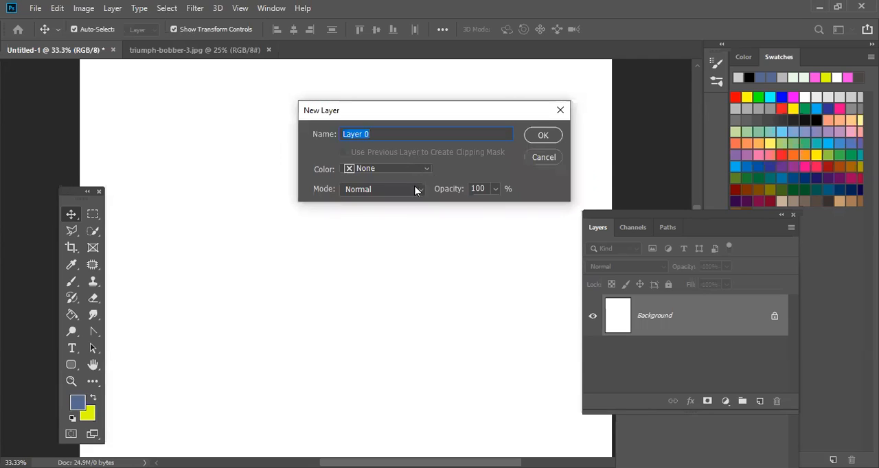
click(533, 138)
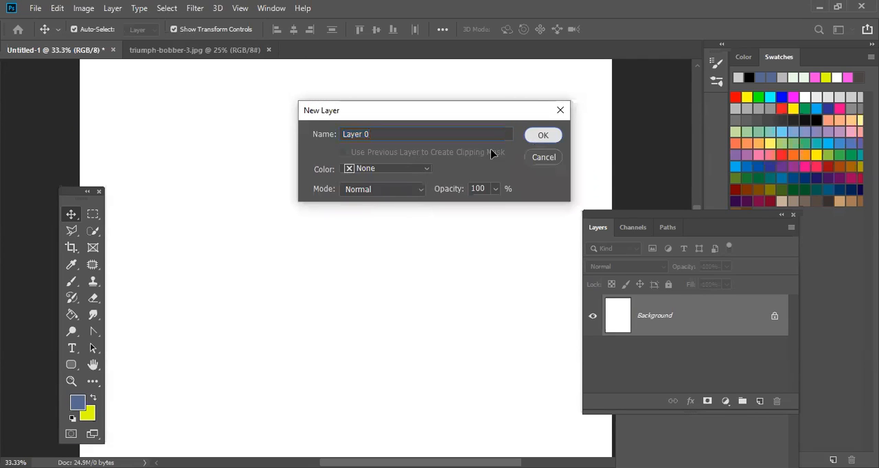
- Add a Color Overlay effect to Layer 0 with the light blue colour c1d8e6
right_click(621, 326)
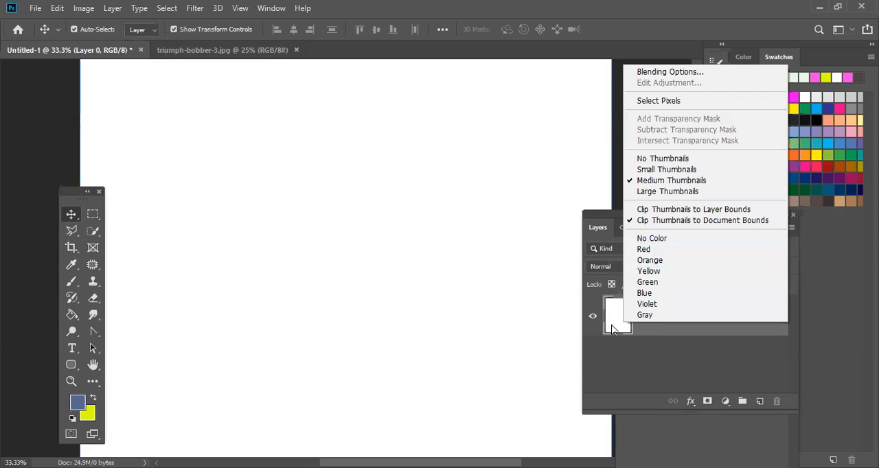
click(612, 329)
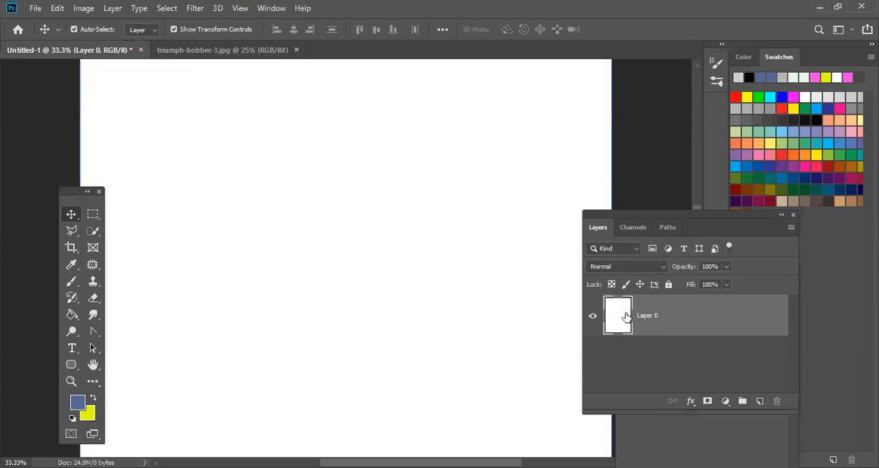
key(h)
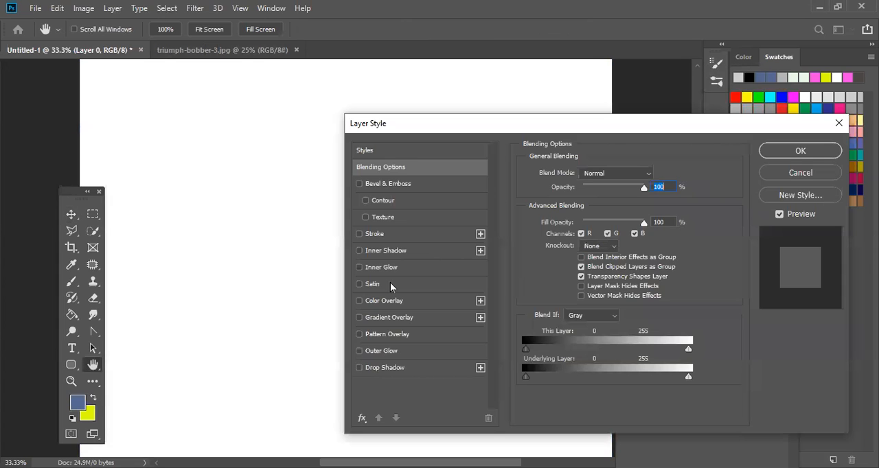
click(385, 301)
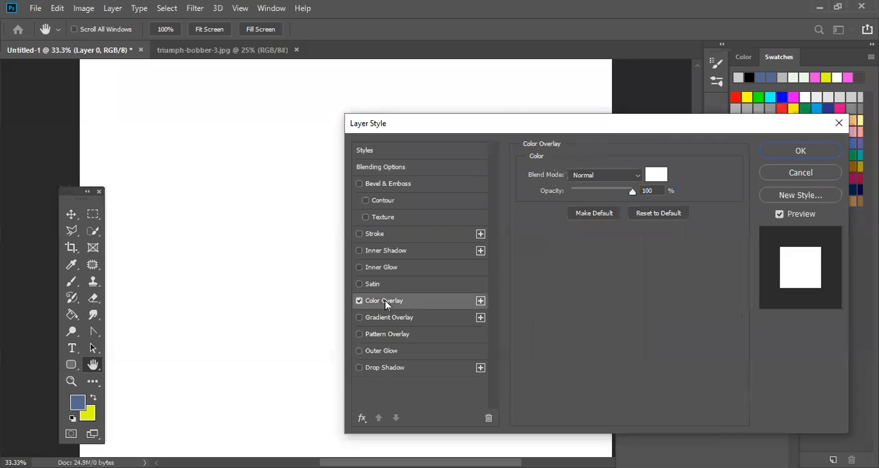
click(665, 178)
text(0dff1f)
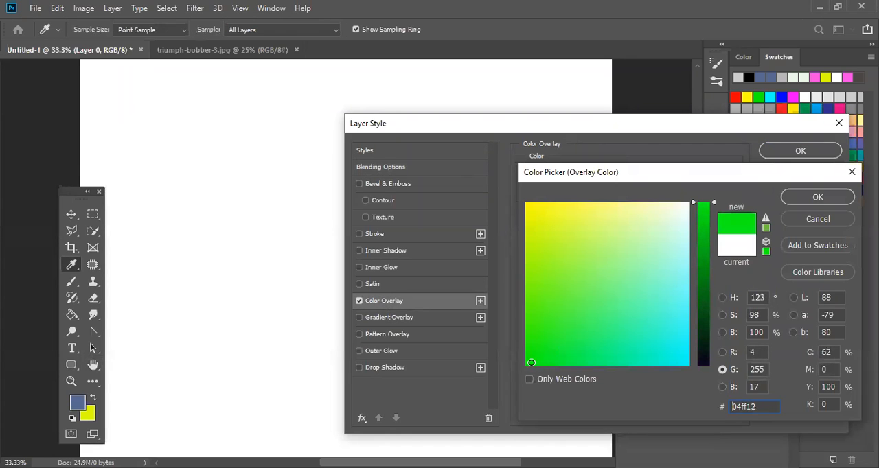
click(705, 335)
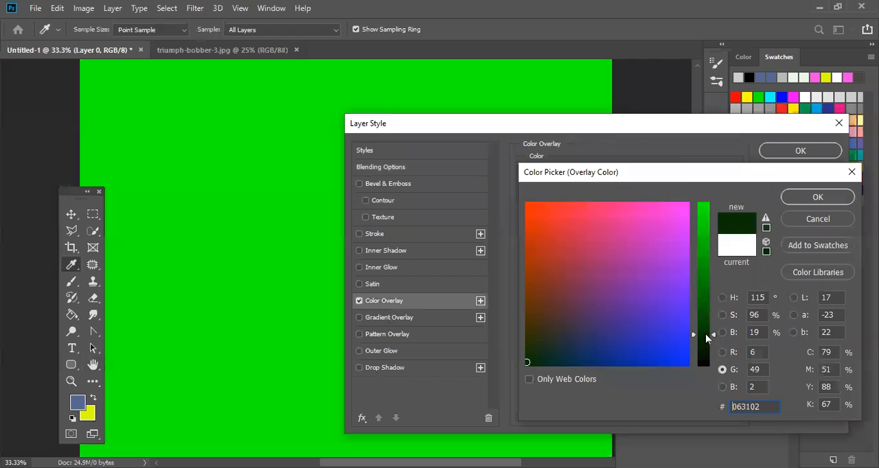
mouse_move(678, 274)
mouse_down()
mouse_move(696, 242)
mouse_move(684, 268)
mouse_move(665, 222)
mouse_move(672, 242)
mouse_up()
click(688, 241)
click(701, 227)
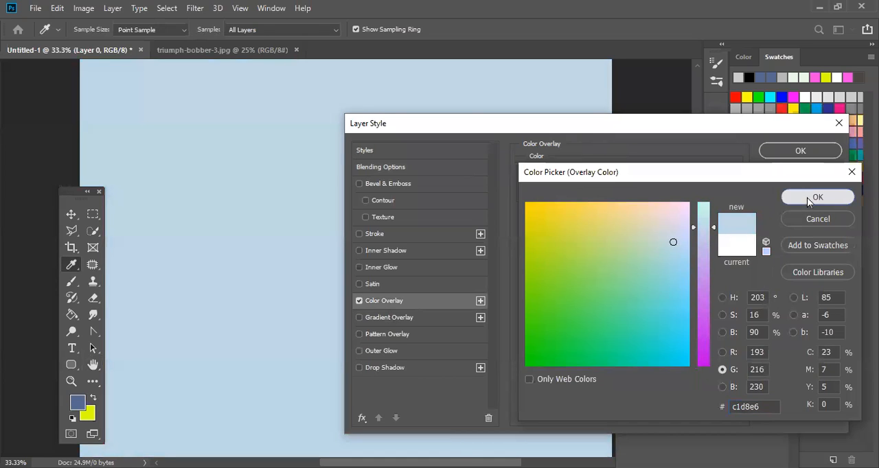
click(807, 197)
click(808, 155)
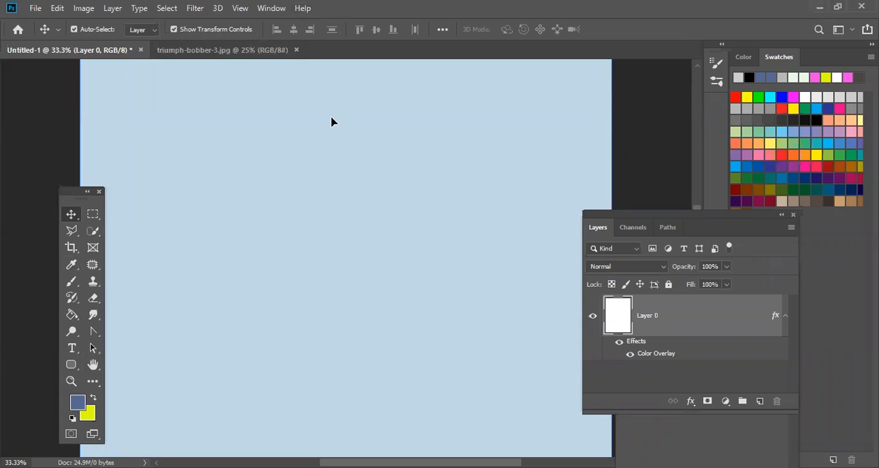
- Copy the triumph-bobber-3 photo into the Untitled-1 document and position it across the middle of the page
click(227, 48)
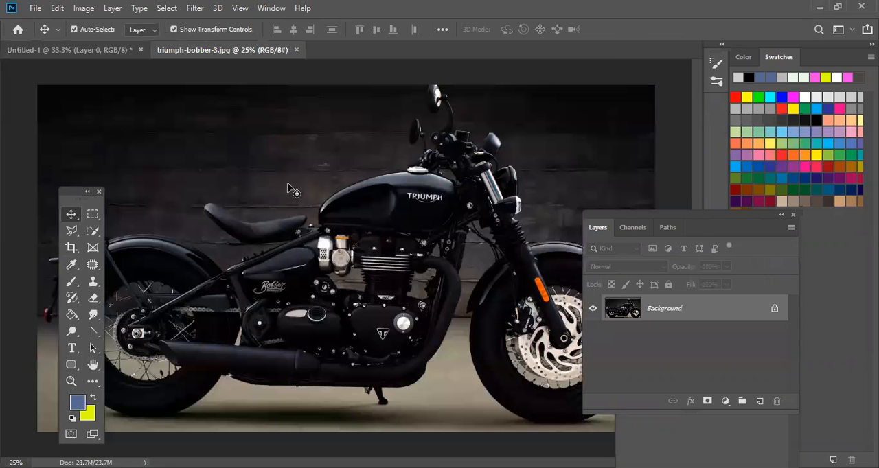
drag(374, 208, 256, 230)
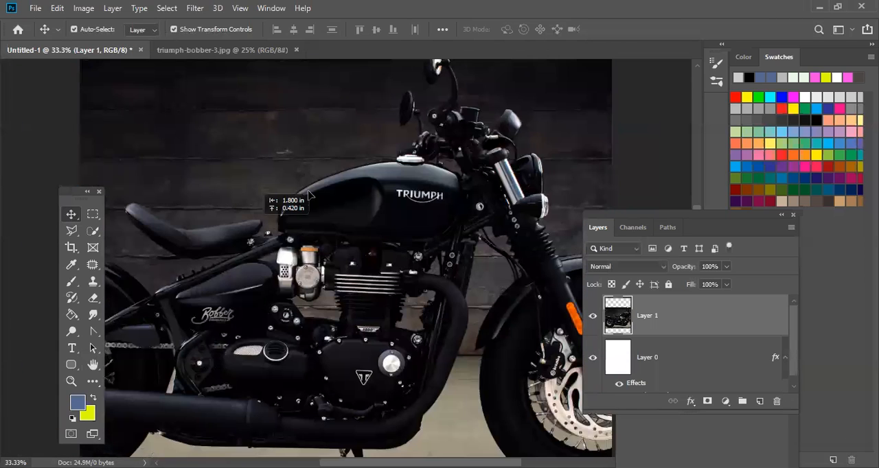
key(ctrl+minus)
key(ctrl+minus)
drag(418, 224, 418, 196)
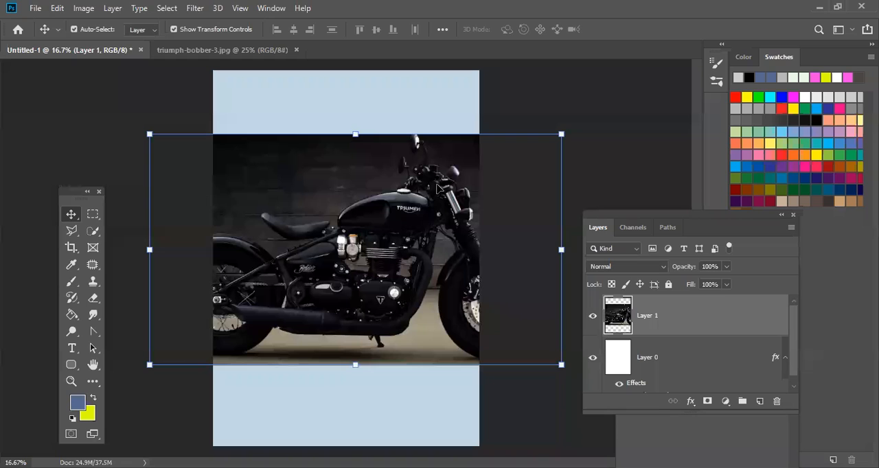
- Shrink the motorcycle image to about 16.13% and place it in the upper middle of the page
drag(561, 135, 276, 308)
drag(230, 324, 409, 182)
drag(450, 152, 393, 188)
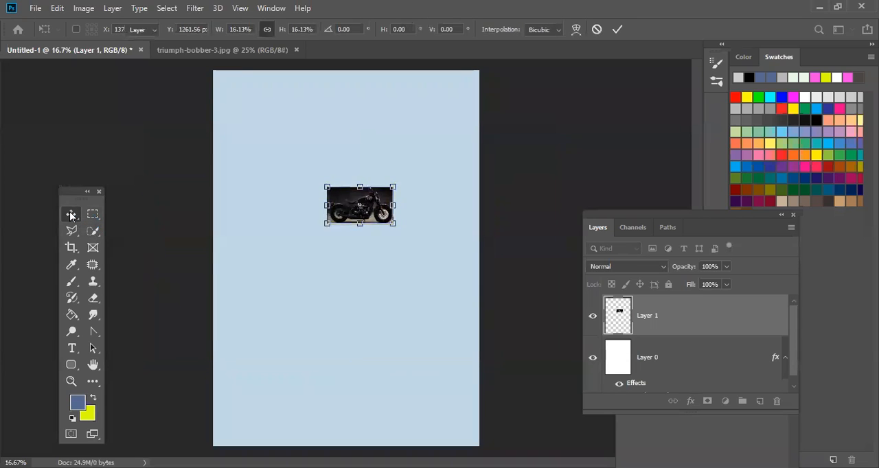
click(70, 215)
click(421, 236)
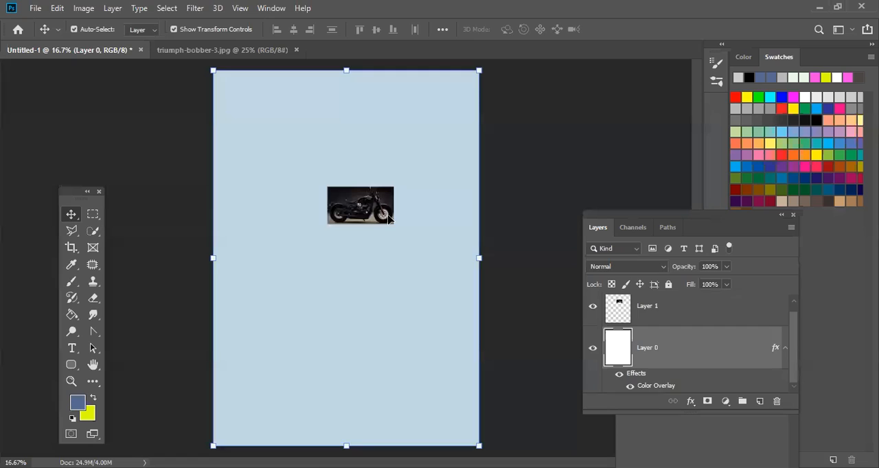
click(390, 218)
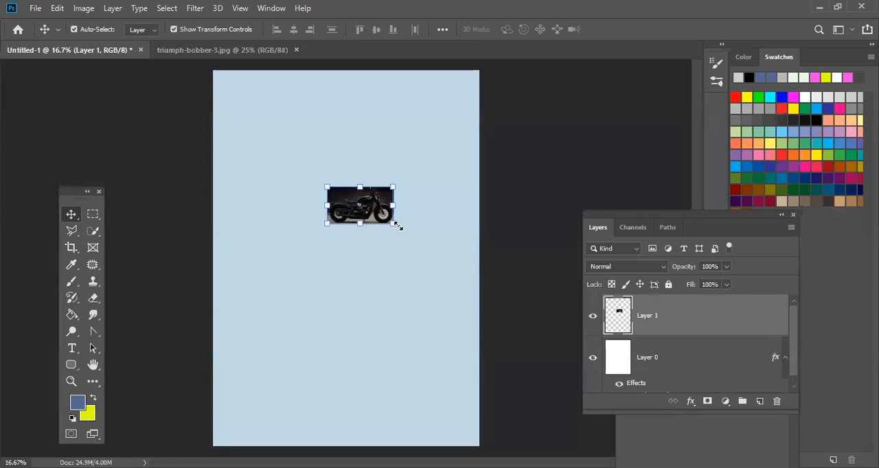
- Inspect the small motorcycle image at 66.7% and try to stretch it to about 271% width and 340% height
key(ctrl+plus)
key(ctrl+plus)
key(ctrl+plus)
key(ctrl+plus)
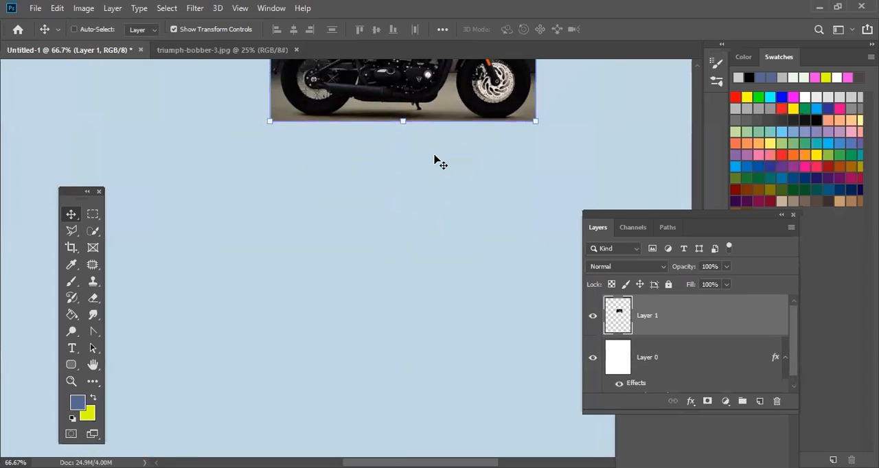
key(ctrl+minus)
key(ctrl+minus)
key(ctrl+minus)
drag(318, 210, 147, 340)
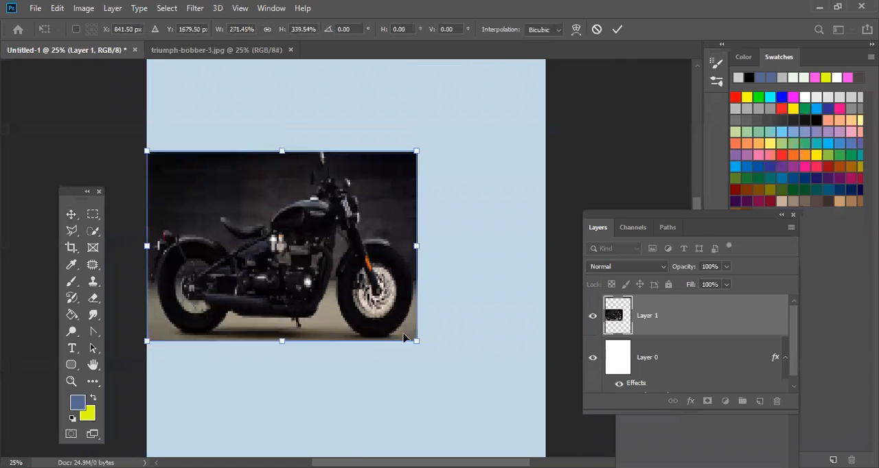
key(ctrl+z)
- Enlarge the small motorcycle image proportionally to about 650.8% and shift it left to show its front half on the page
drag(420, 212, 649, 404)
drag(368, 336, 148, 275)
key(space)
drag(158, 213, 533, 200)
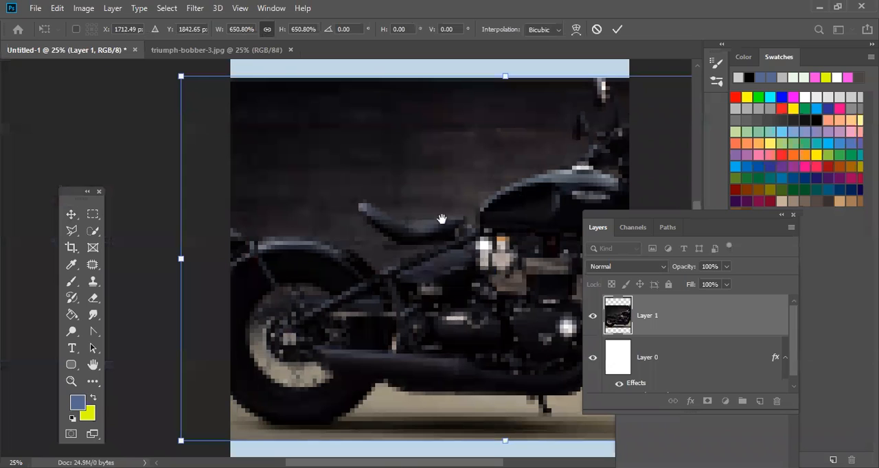
click(71, 214)
drag(464, 228, 370, 237)
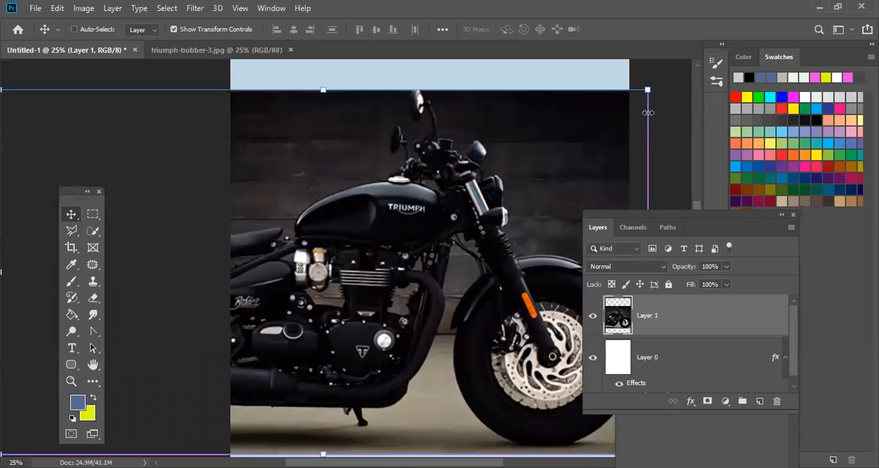
drag(648, 89, 395, 211)
drag(318, 279, 365, 279)
key(Escape)
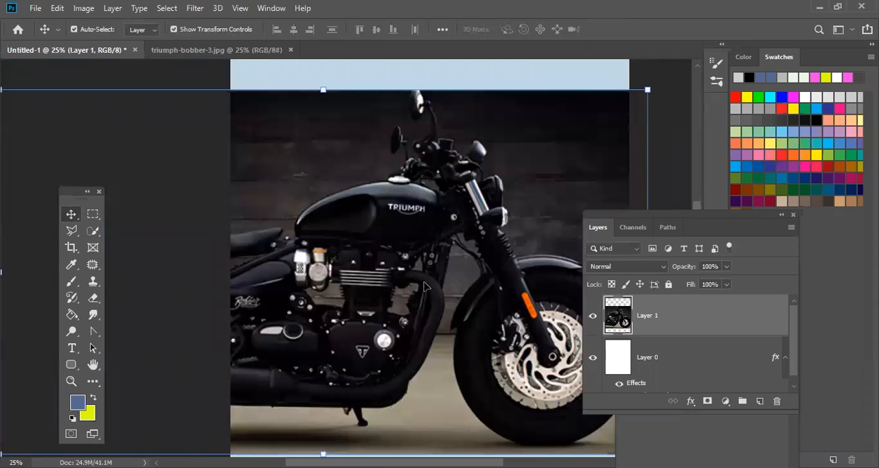
- Replace the enlarged motorcycle layer in Untitled-1 with a fresh copy of the triumph-bobber-3 photo
key(Delete)
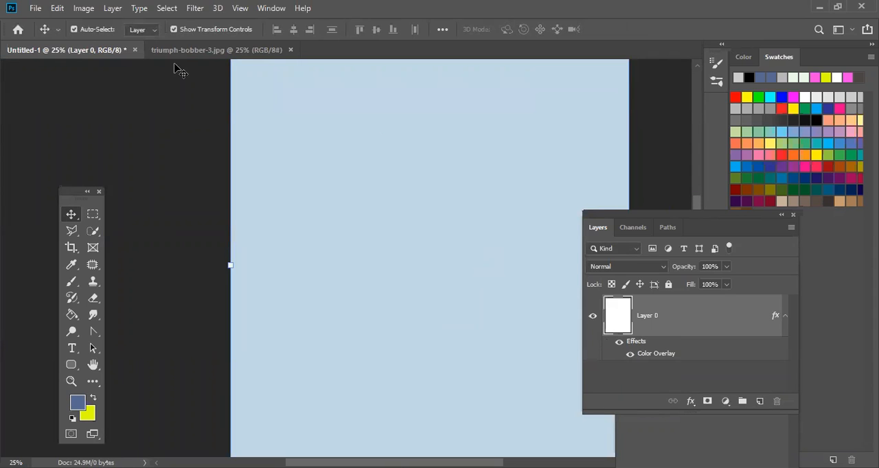
click(209, 52)
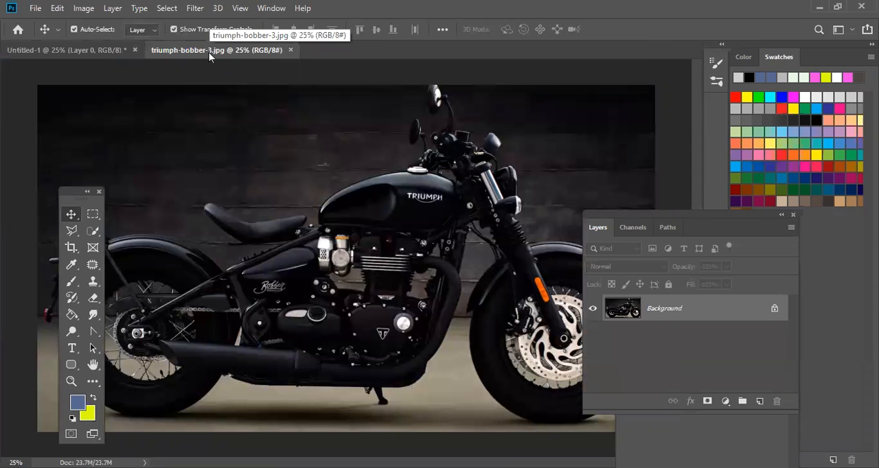
key(ctrl+a)
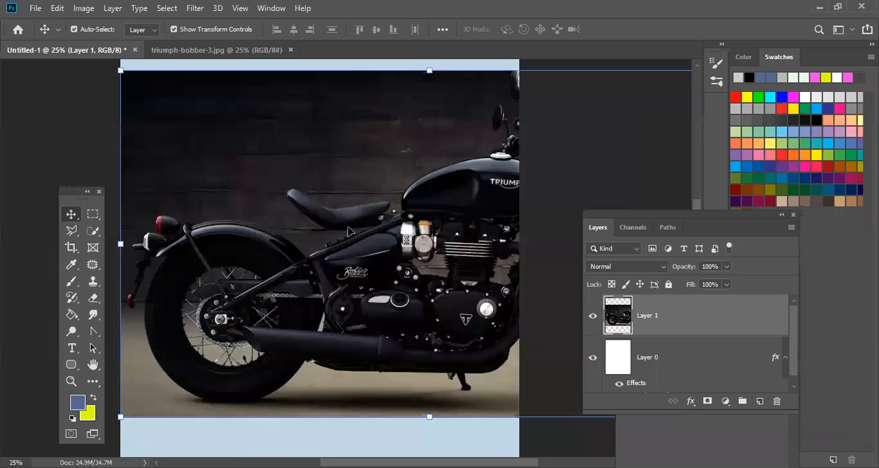
- Move the large motorcycle image so it is centred horizontally on the page
drag(348, 226, 263, 247)
drag(324, 254, 322, 241)
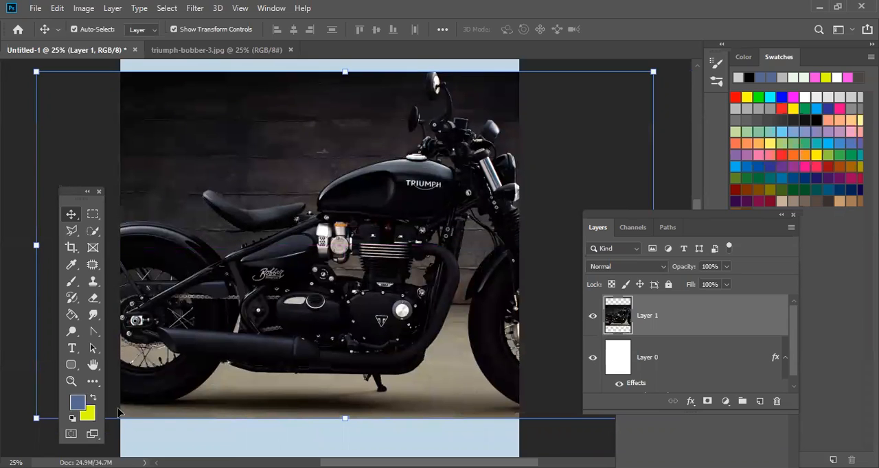
right_click(92, 434)
click(162, 436)
drag(382, 283, 345, 276)
right_click(345, 276)
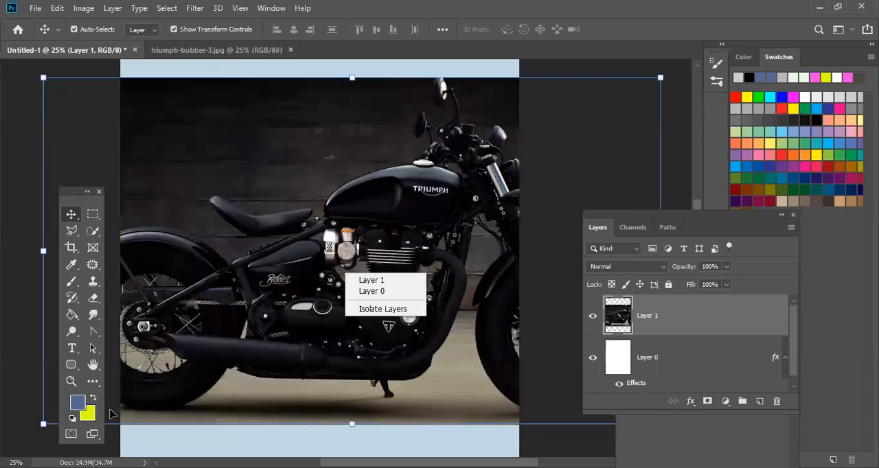
click(113, 415)
drag(372, 254, 230, 231)
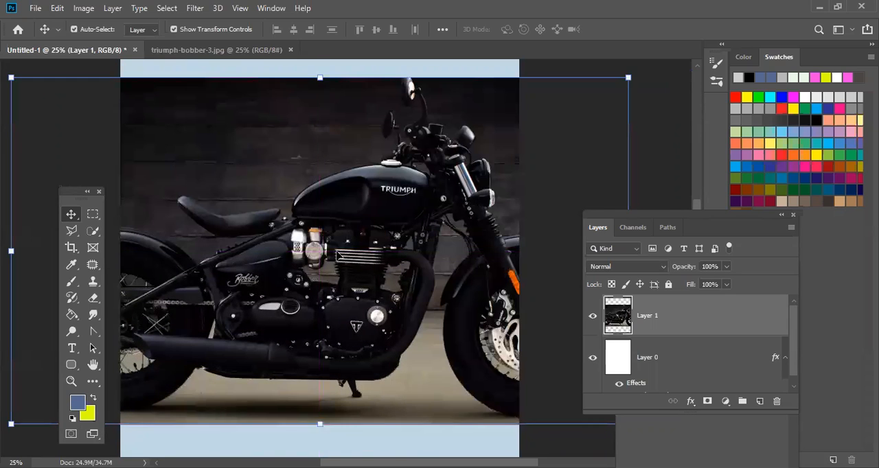
drag(624, 76, 538, 128)
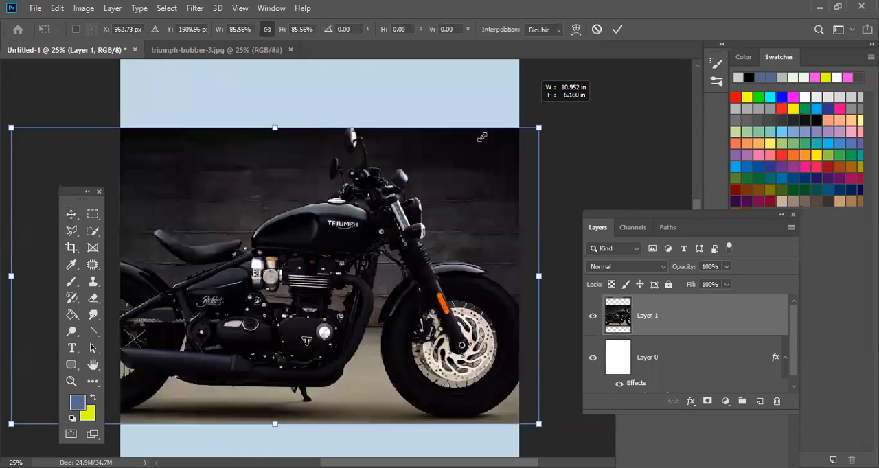
drag(370, 191, 354, 205)
drag(282, 286, 417, 190)
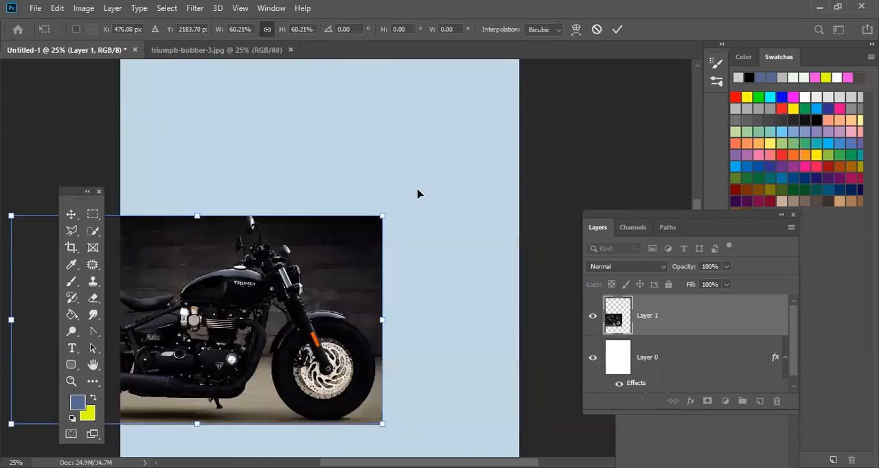
key(ctrl+z)
key(Escape)
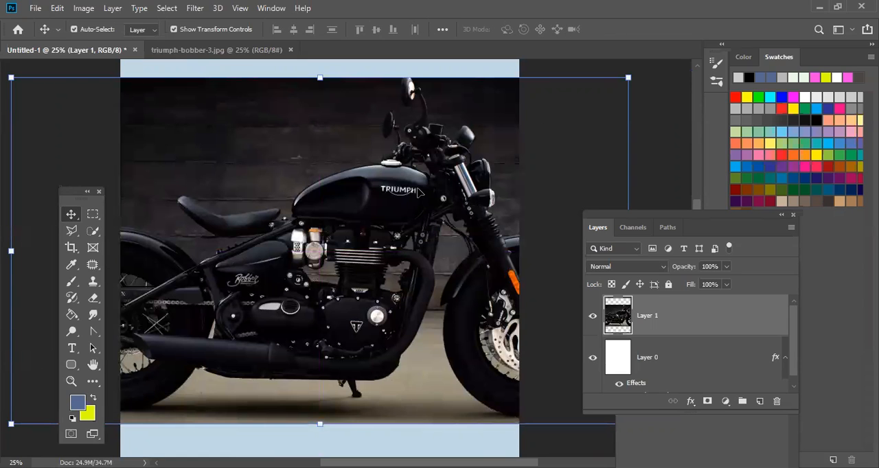
- Convert the motorcycle layer, Layer 1, to a smart object
right_click(626, 328)
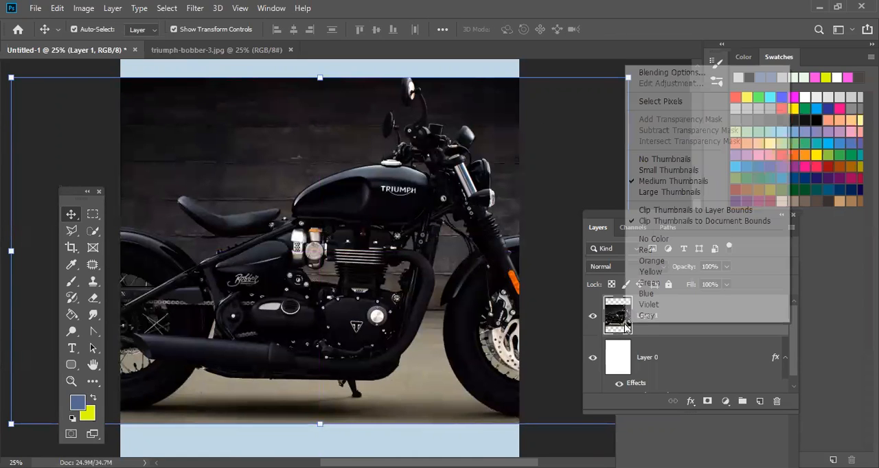
right_click(647, 328)
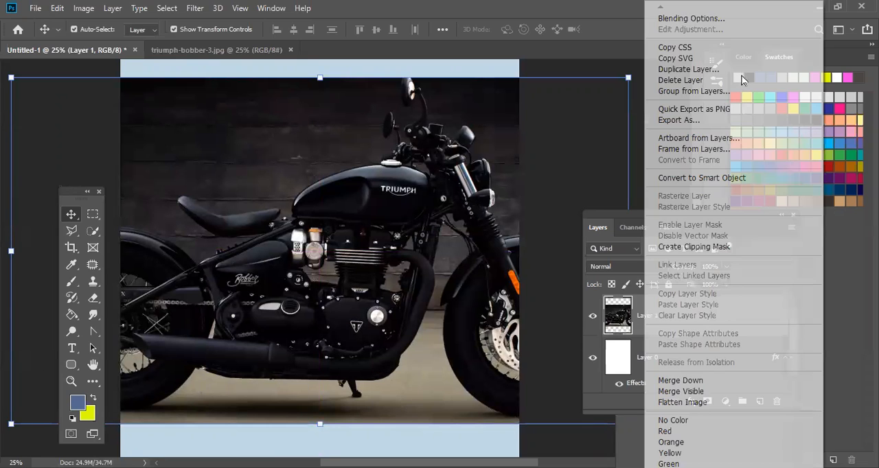
click(718, 178)
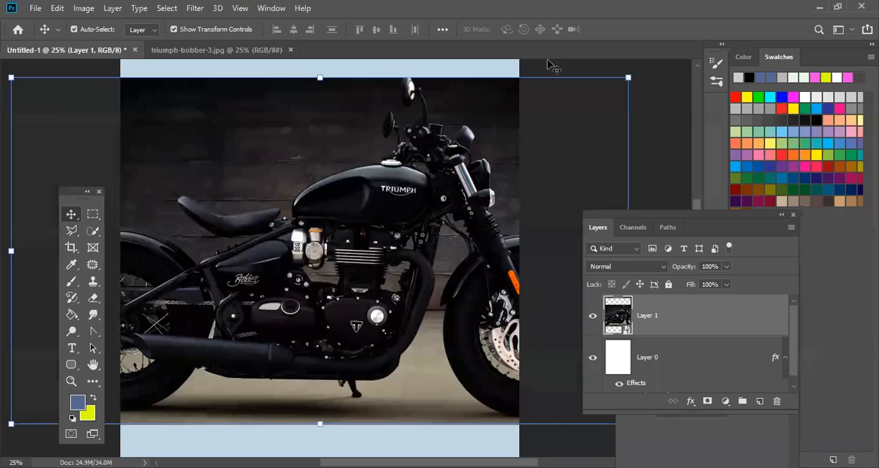
- Scale the motorcycle smart object down and back up to about 77.02%, and centre it horizontally on the page
drag(628, 77, 299, 262)
drag(258, 335, 450, 230)
drag(488, 159, 675, 67)
key(Return)
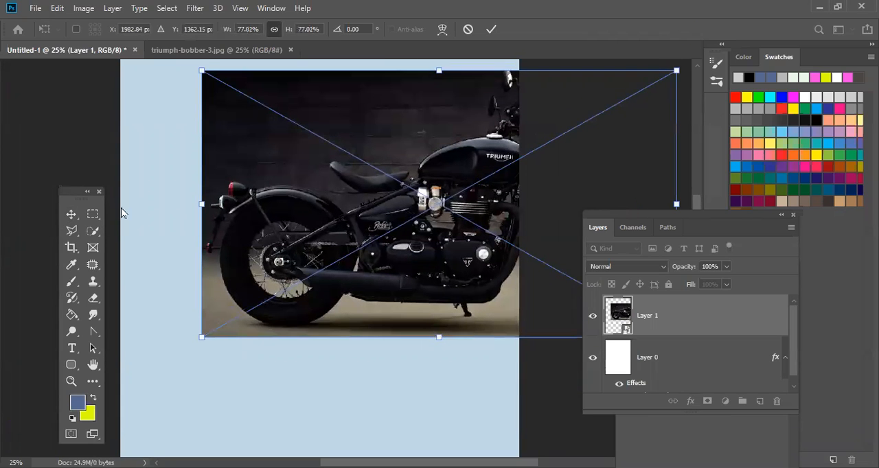
click(71, 214)
drag(424, 190, 266, 233)
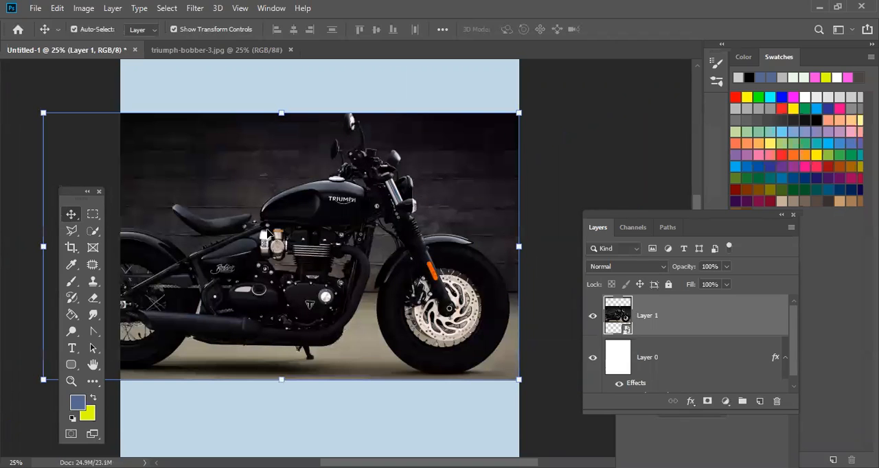
drag(195, 281, 233, 275)
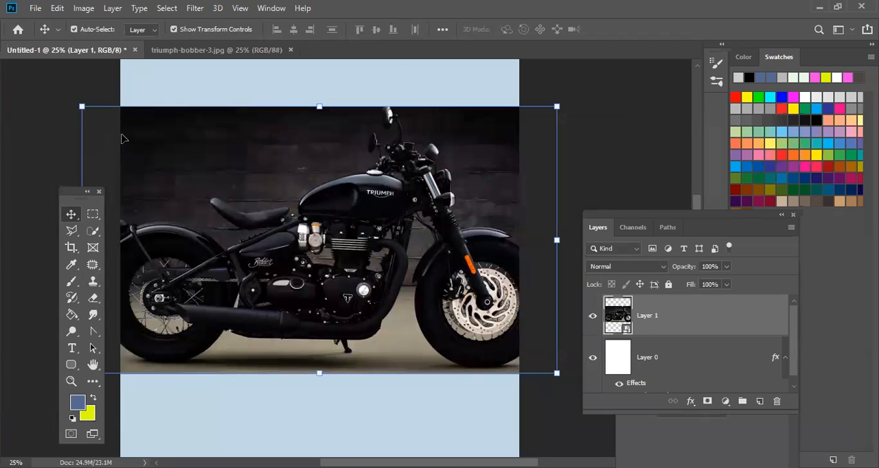
click(35, 8)
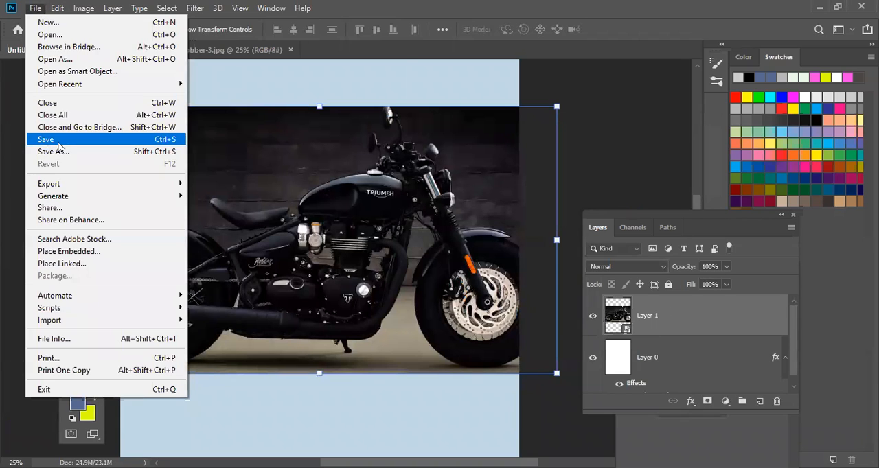
click(58, 142)
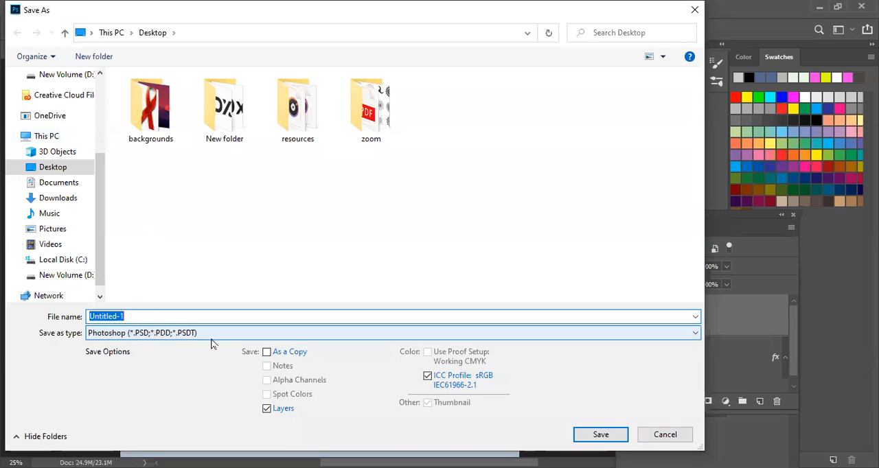
click(656, 436)
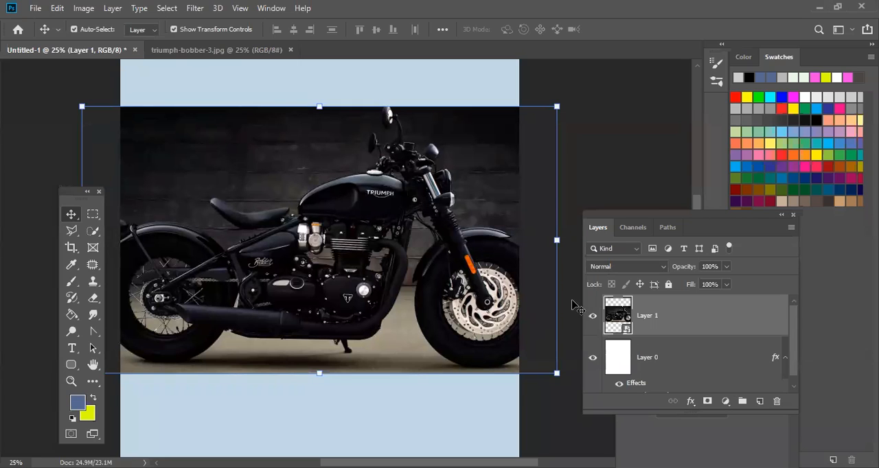
- Enlarge the motorcycle smart object proportionally to about 95.84% and reposition it so the bike is roughly centred on the page
drag(556, 372, 670, 437)
drag(379, 297, 504, 413)
click(72, 216)
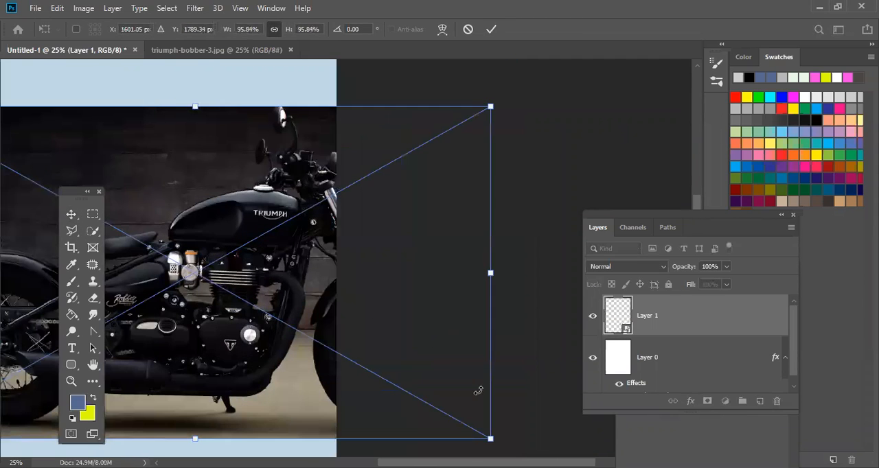
click(74, 214)
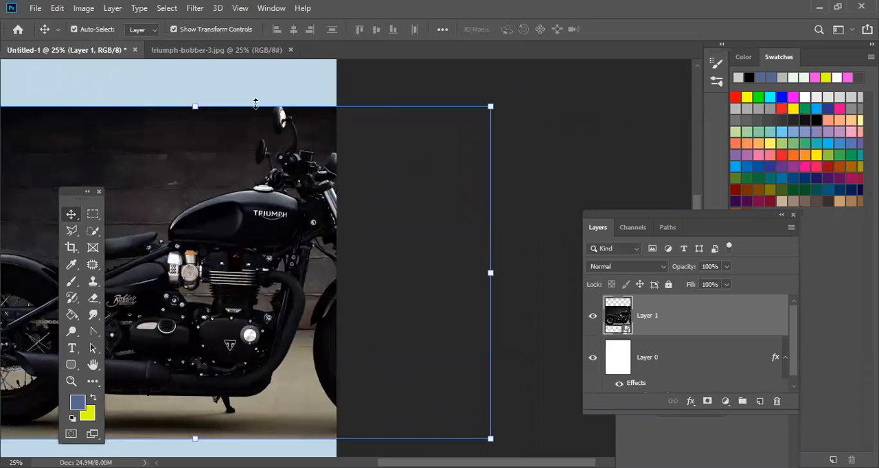
drag(242, 166, 467, 163)
drag(443, 259, 398, 255)
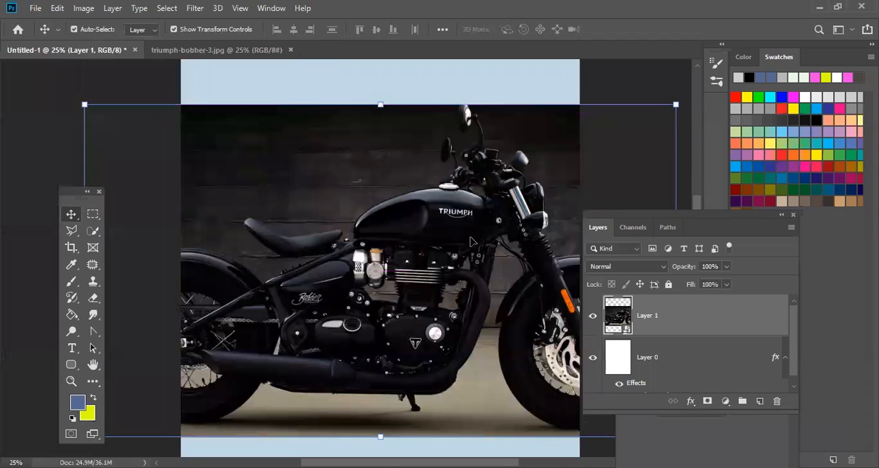
drag(459, 242, 433, 243)
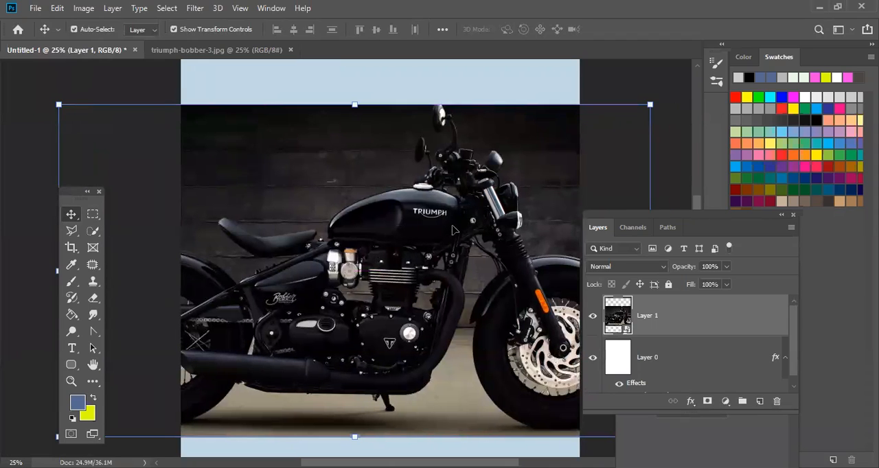
- Open the smart object's contents, and back in Untitled-1 shrink the motorcycle smart object to fit within the page width
double_click(620, 315)
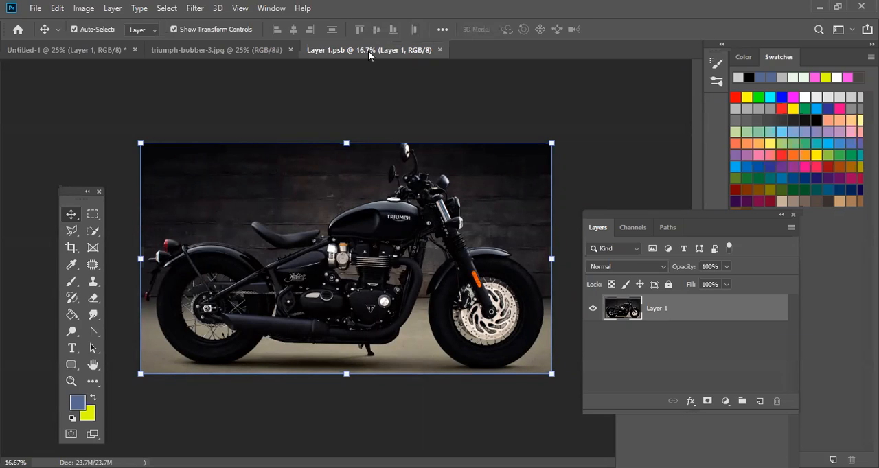
drag(465, 72, 313, 236)
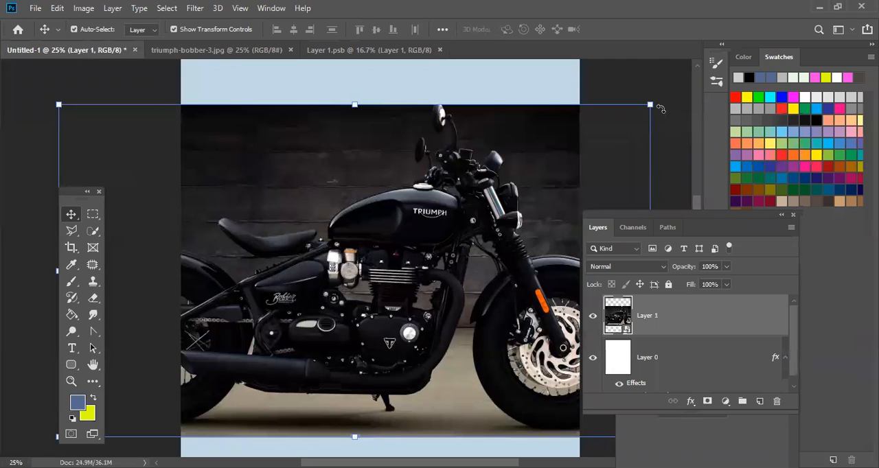
drag(654, 108, 471, 216)
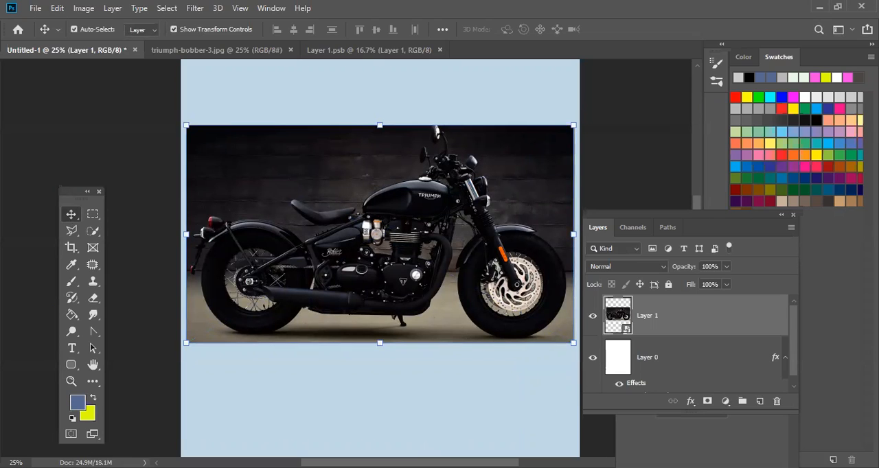
- In Layer 1.psb, outline the TRIUMPH logo on the fuel tank with a Polygonal Lasso selection
click(362, 54)
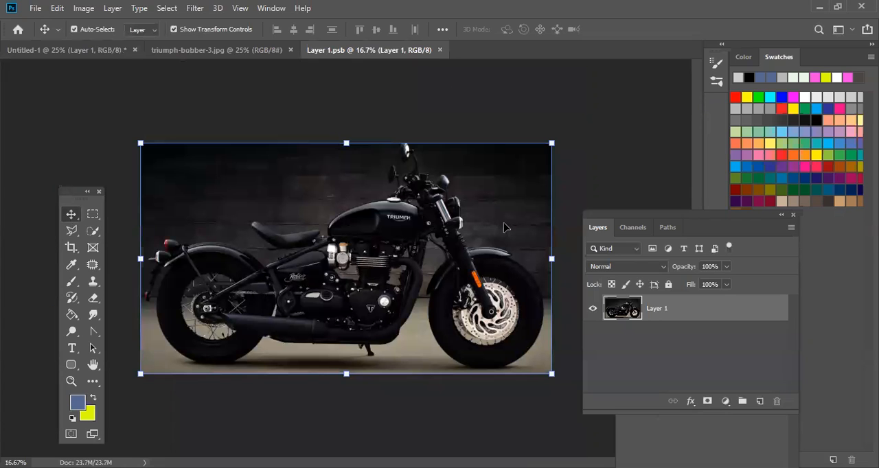
key(ctrl+plus)
key(ctrl+plus)
key(ctrl+plus)
key(ctrl+plus)
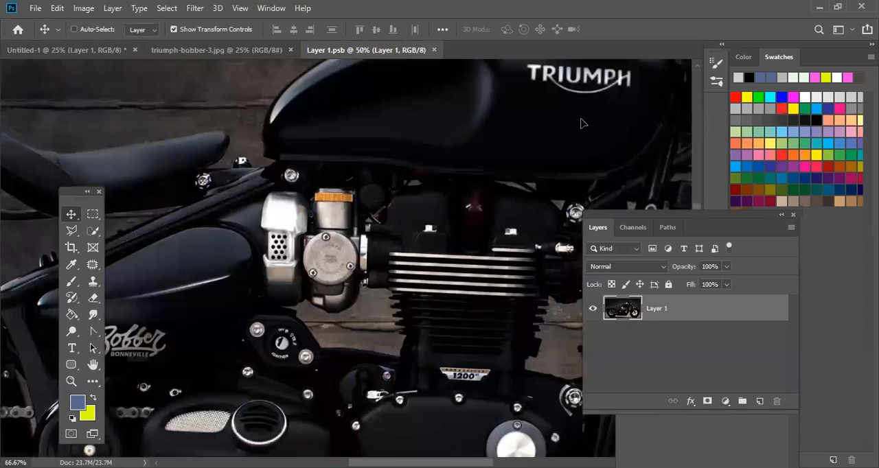
key(ctrl+plus)
drag(456, 215, 407, 234)
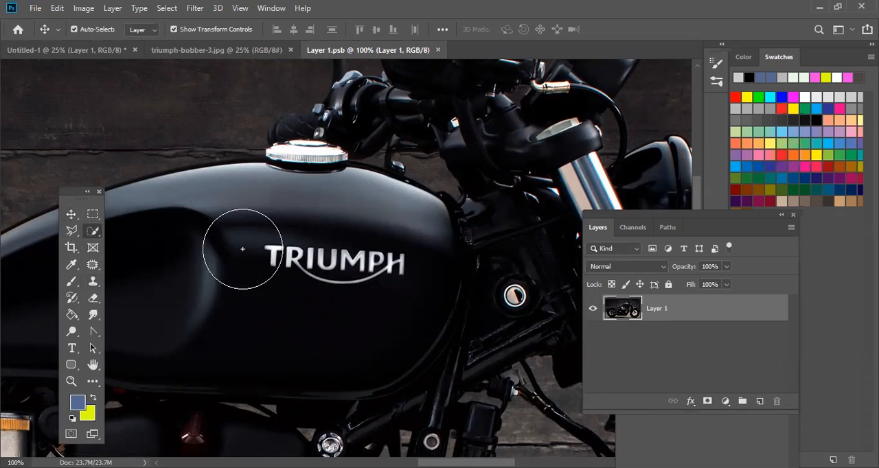
click(96, 235)
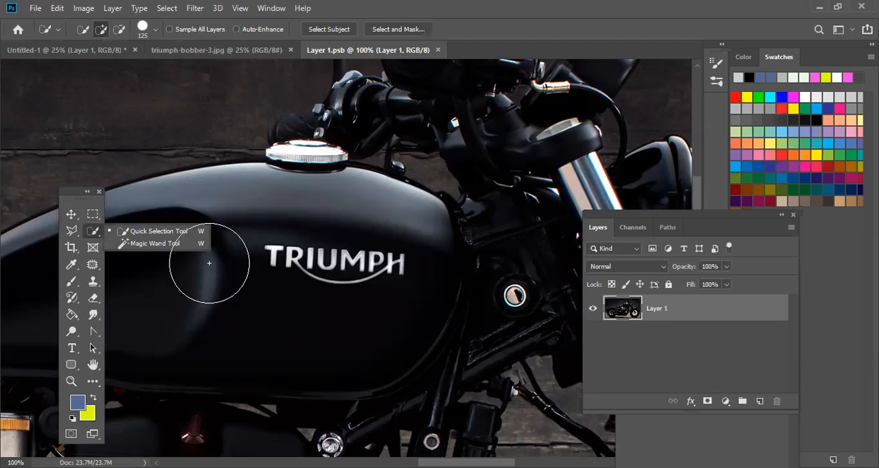
click(74, 237)
click(114, 245)
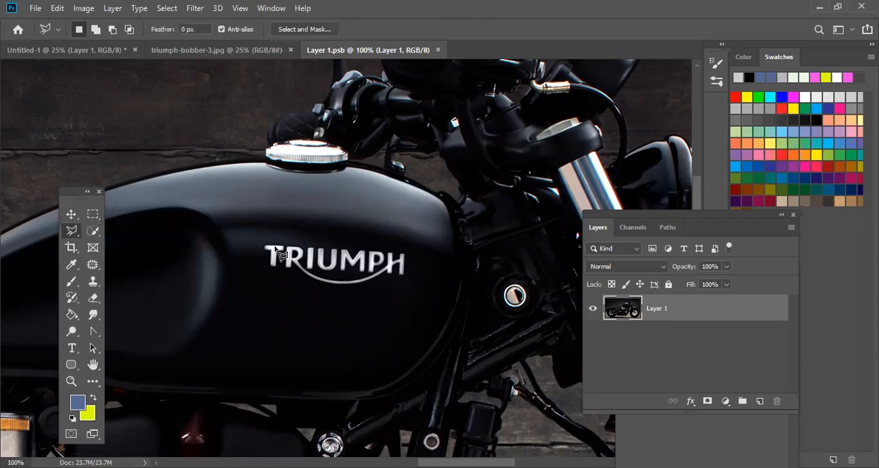
click(245, 235)
click(410, 250)
click(417, 280)
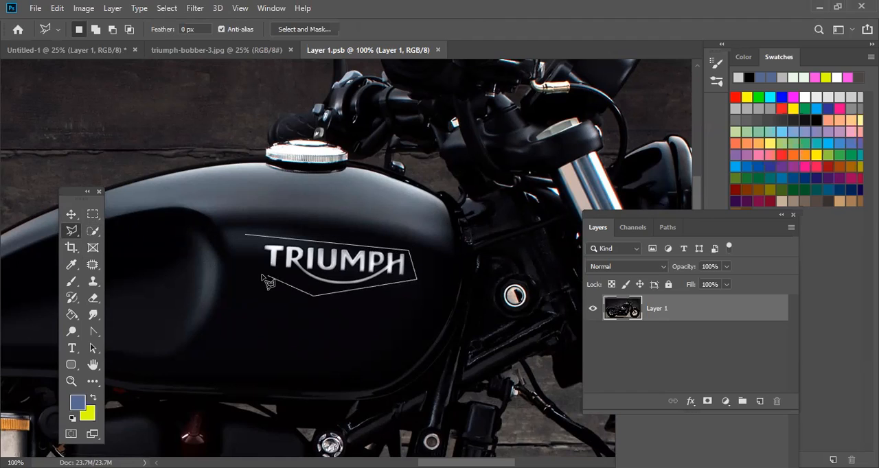
click(336, 289)
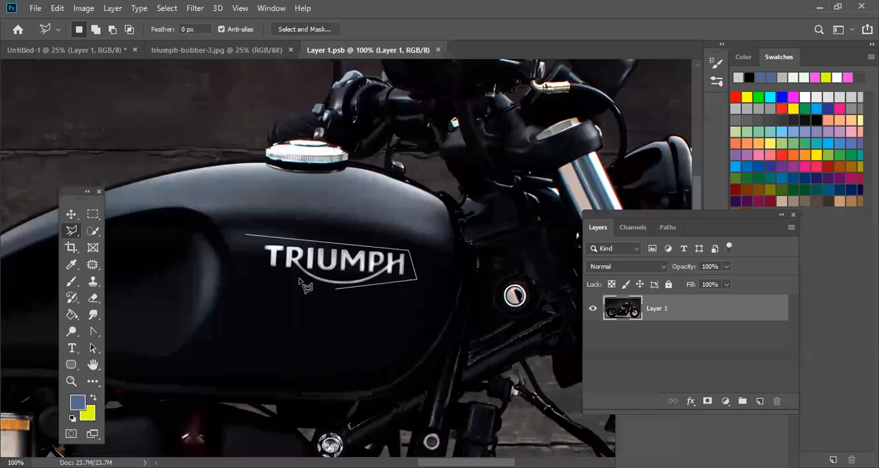
click(255, 259)
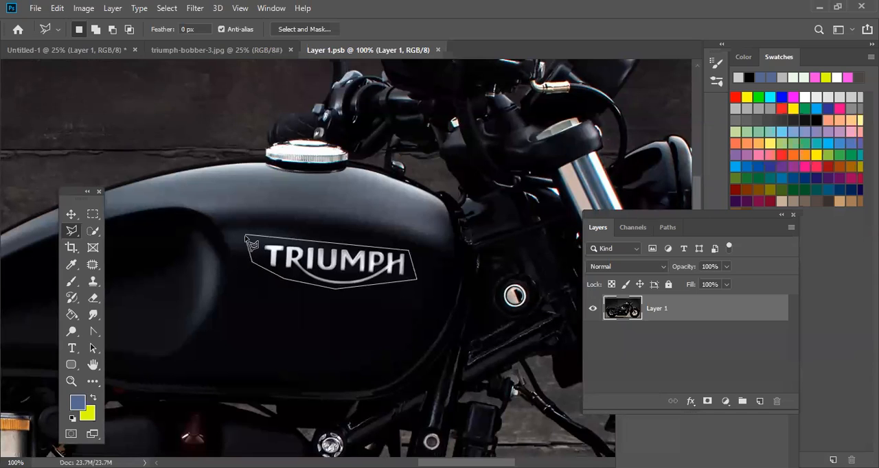
click(245, 238)
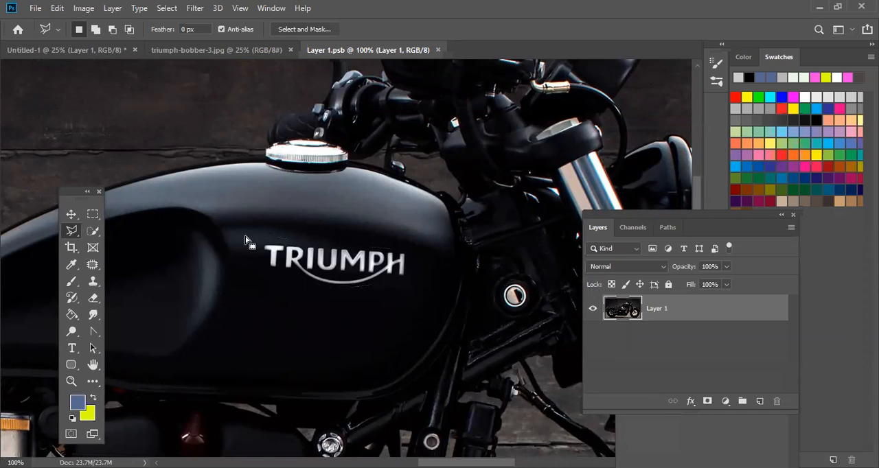
- Remove the selected TRIUMPH logo with a Content-Aware fill in Normal mode at 100% opacity and clear the selection
click(71, 215)
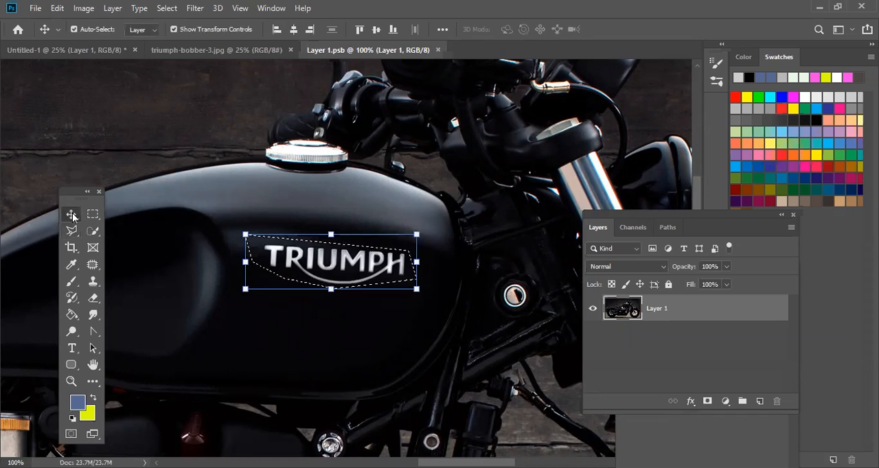
click(57, 8)
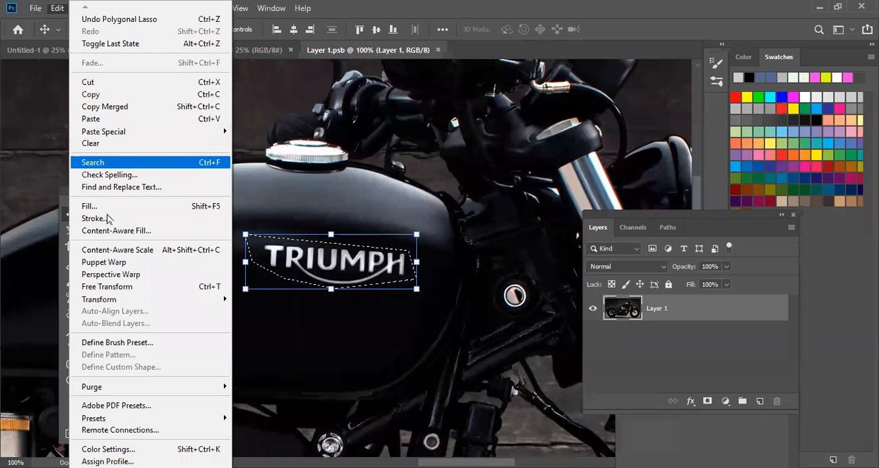
click(110, 206)
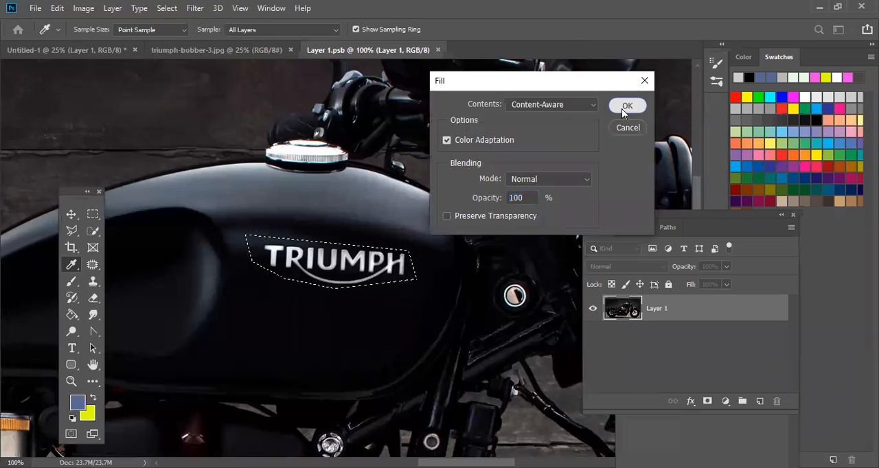
click(625, 105)
key(ctrl+d)
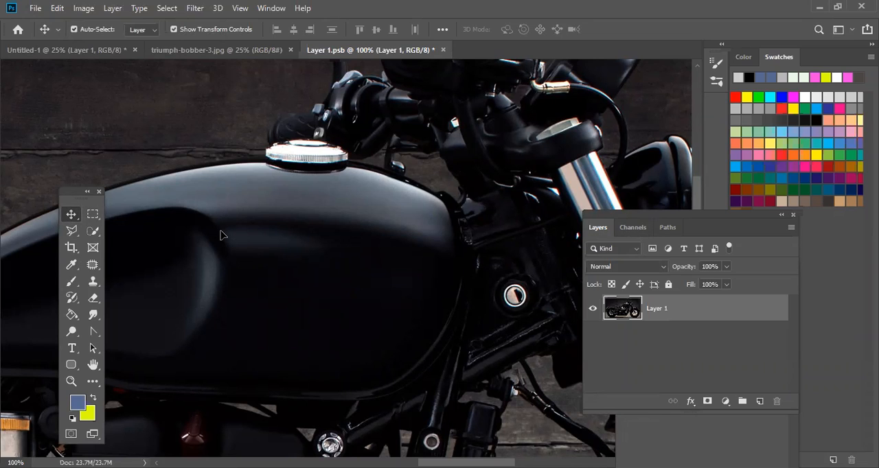
- Open the Honda logo PNG from the Desktop and copy the logo into Layer 1.psb as a new layer
click(35, 7)
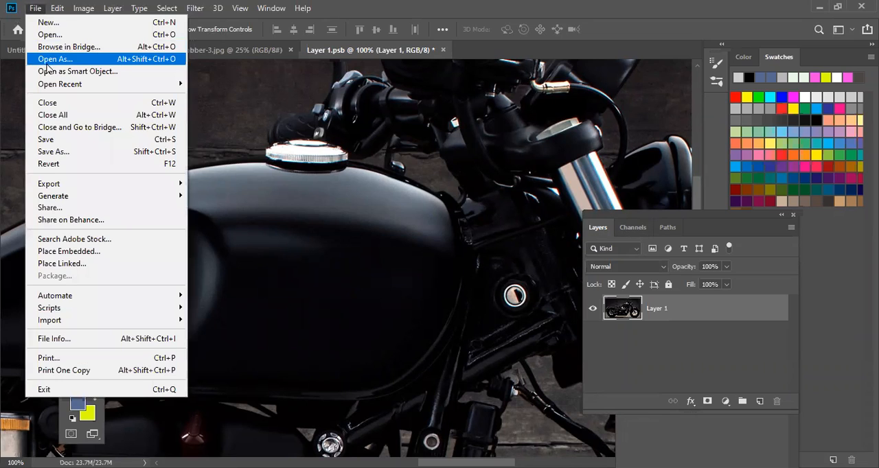
click(62, 33)
scroll(300, 195, down, 4)
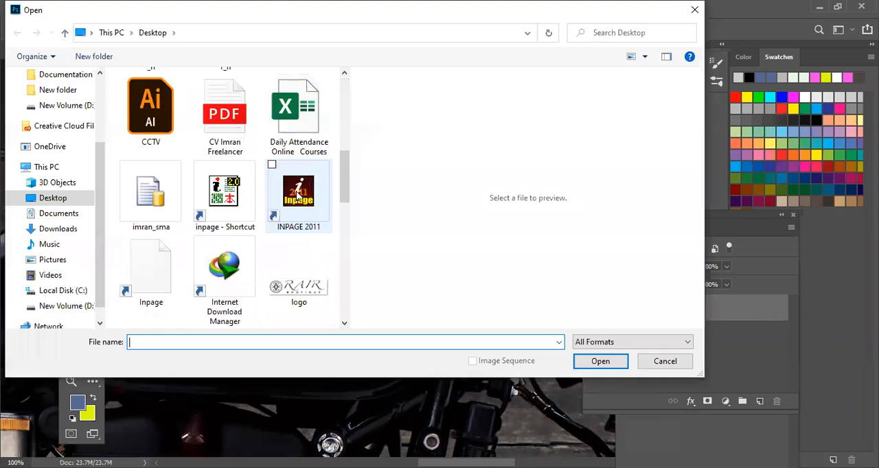
scroll(302, 195, up, 3)
click(209, 106)
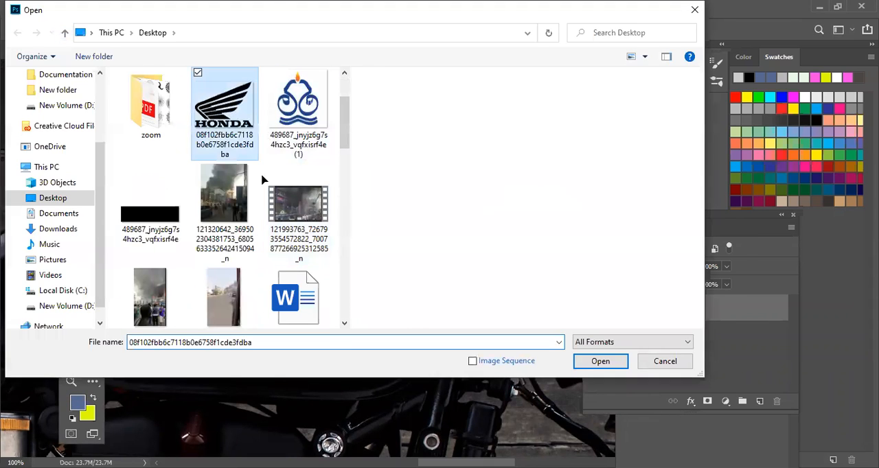
key(Return)
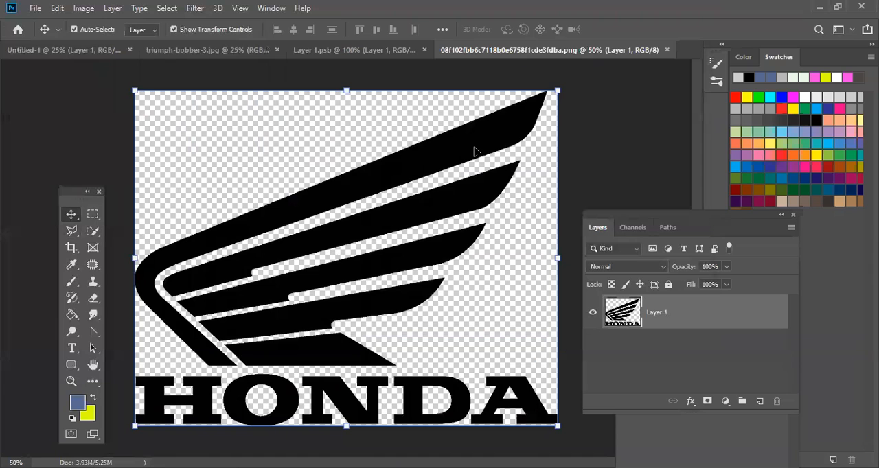
drag(473, 151, 340, 224)
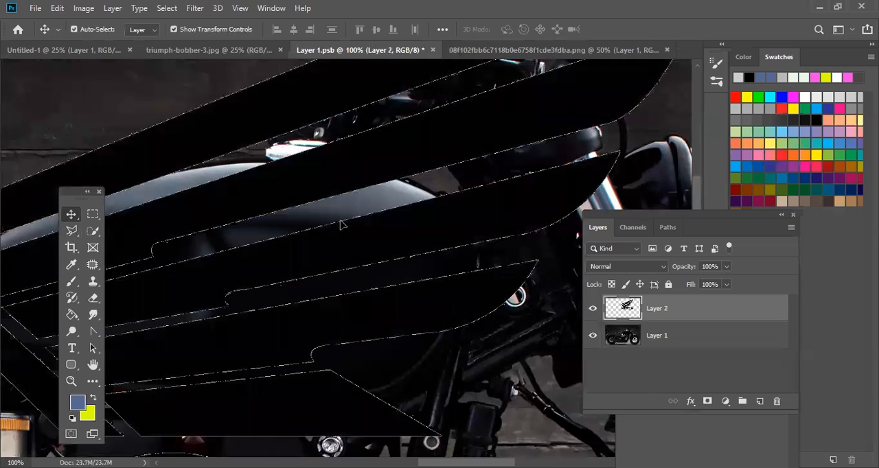
- Add a Color Overlay layer style to the Honda logo layer
right_click(629, 312)
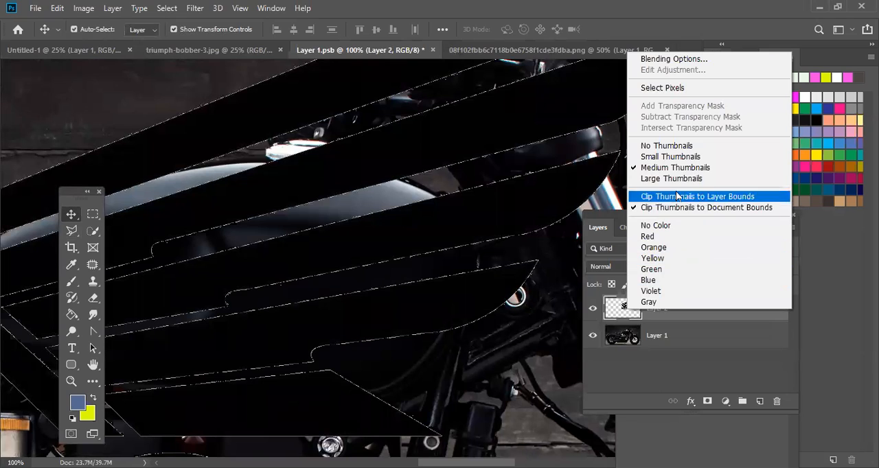
click(674, 61)
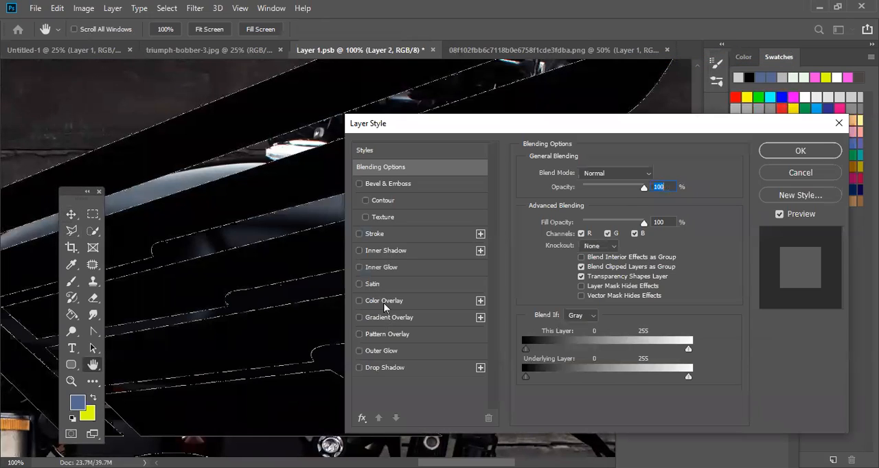
click(384, 301)
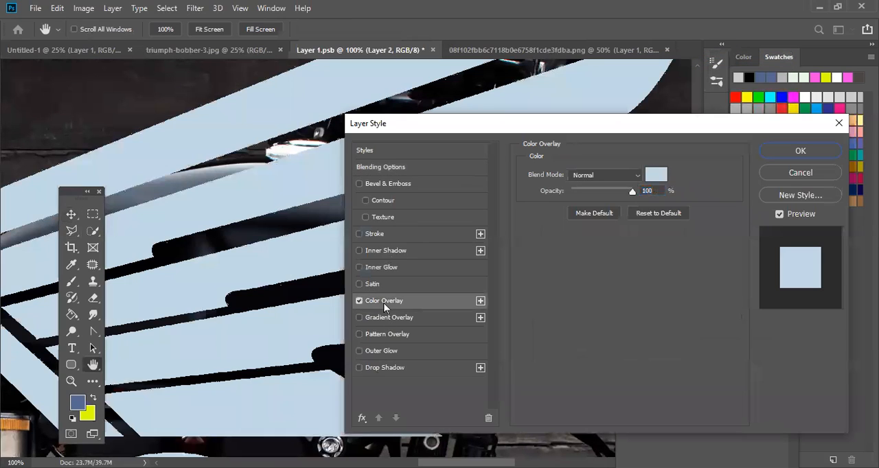
- Set the overlay colour to web-safe white (ffffff) in Normal blend mode at 100% opacity and apply the layer style
click(661, 180)
click(688, 203)
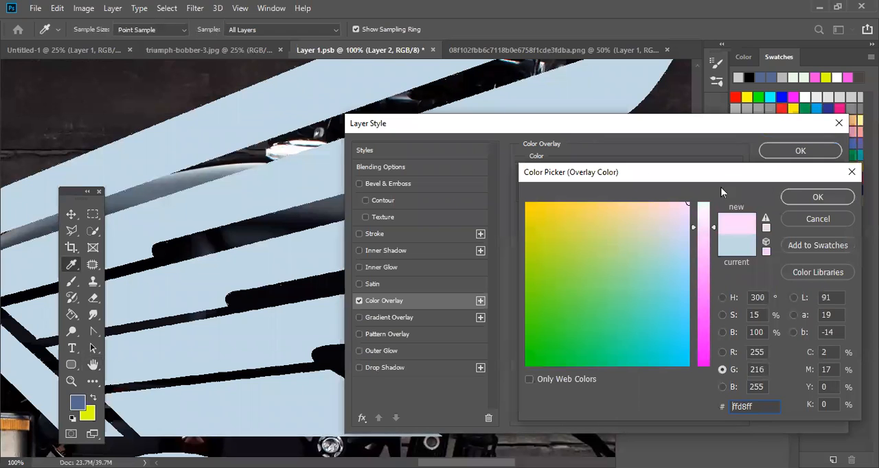
drag(703, 230, 703, 354)
drag(678, 299, 705, 187)
mouse_move(539, 354)
mouse_down()
mouse_move(526, 367)
mouse_move(526, 203)
mouse_up()
mouse_move(699, 250)
mouse_down()
mouse_move(701, 269)
mouse_move(701, 203)
mouse_up()
click(577, 379)
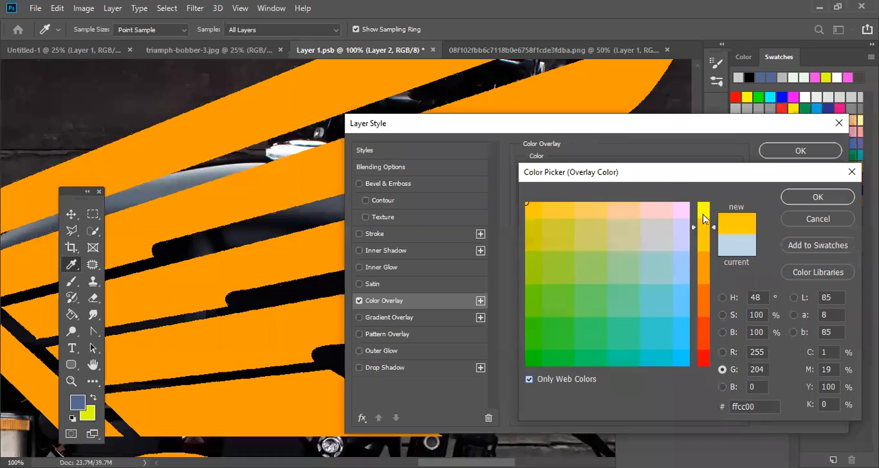
click(682, 210)
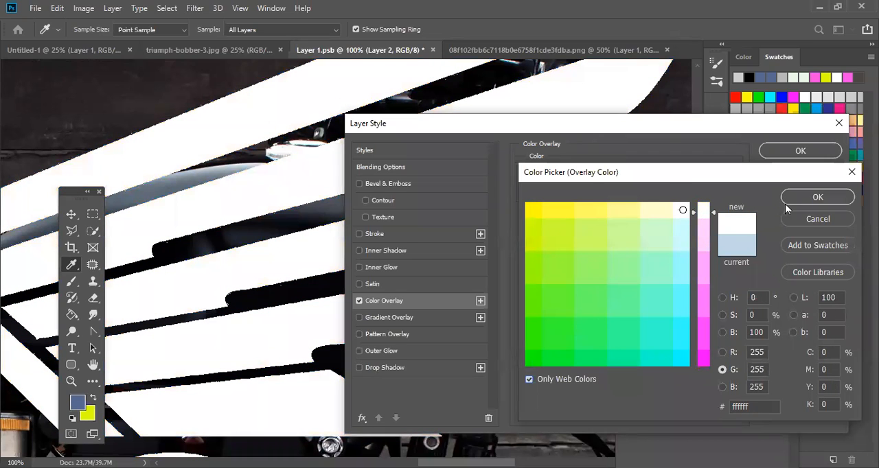
click(816, 197)
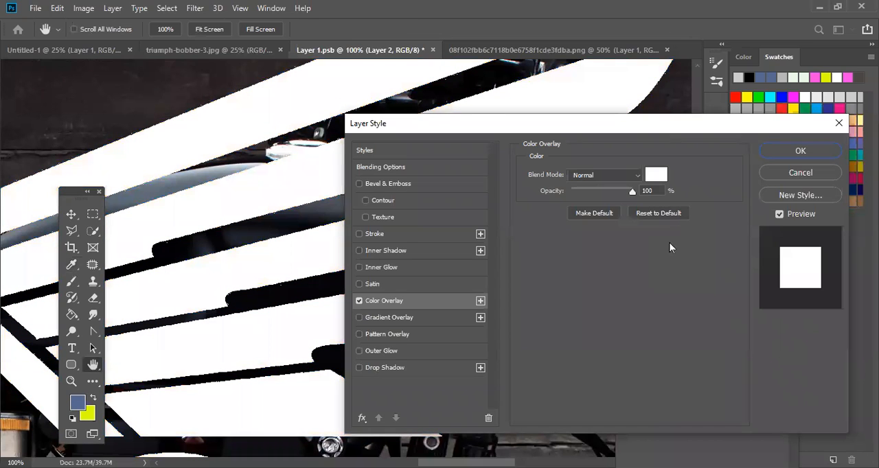
click(801, 152)
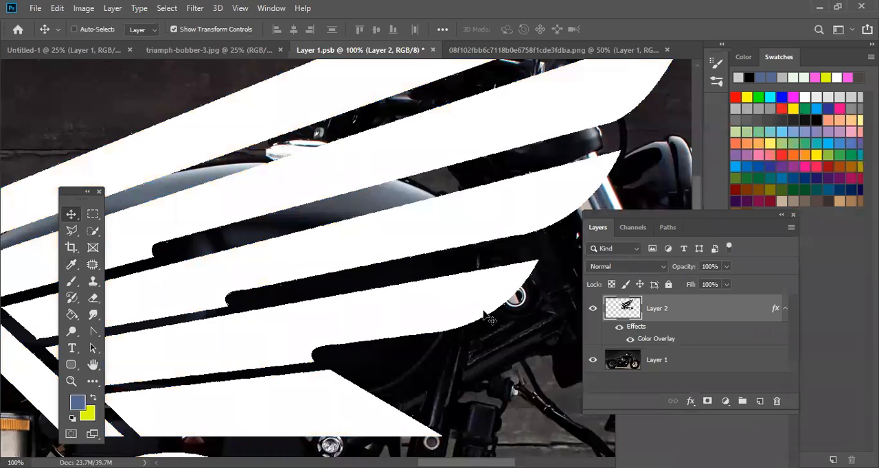
- Shrink the Honda logo proportionally to about 11.29% and place it on the motorcycle's fuel tank
key(ctrl+plus)
key(ctrl+minus)
key(ctrl+minus)
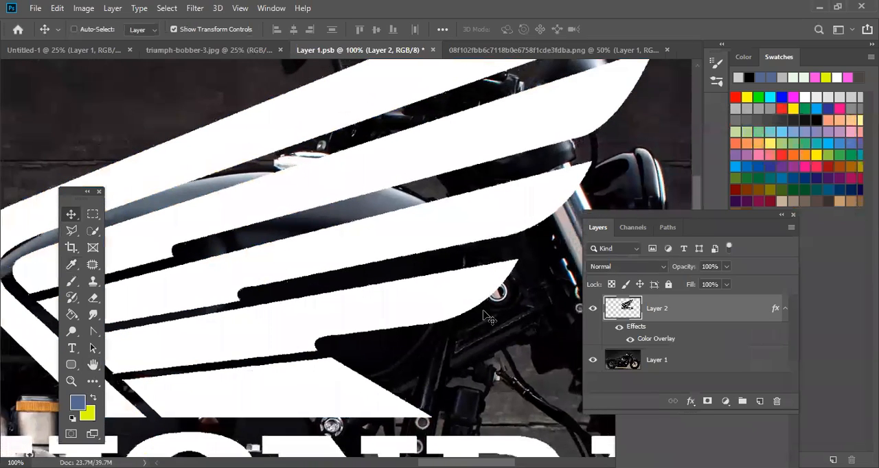
key(ctrl+minus)
key(ctrl+minus)
key(ctrl+minus)
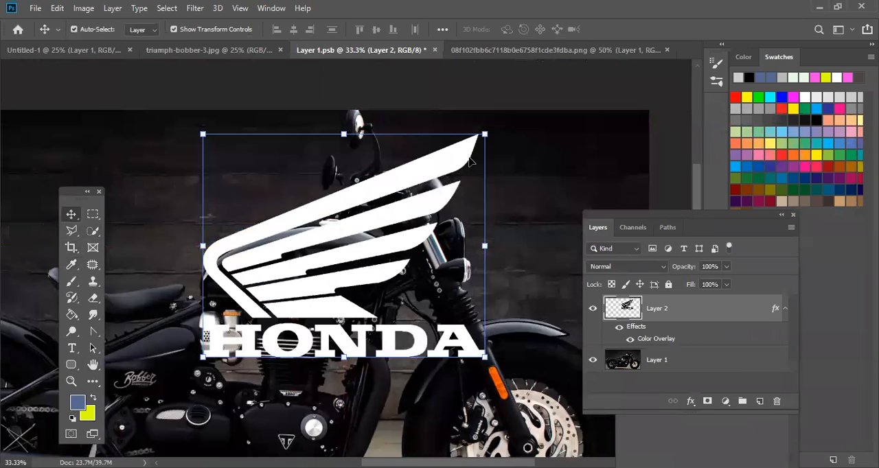
drag(432, 184, 364, 259)
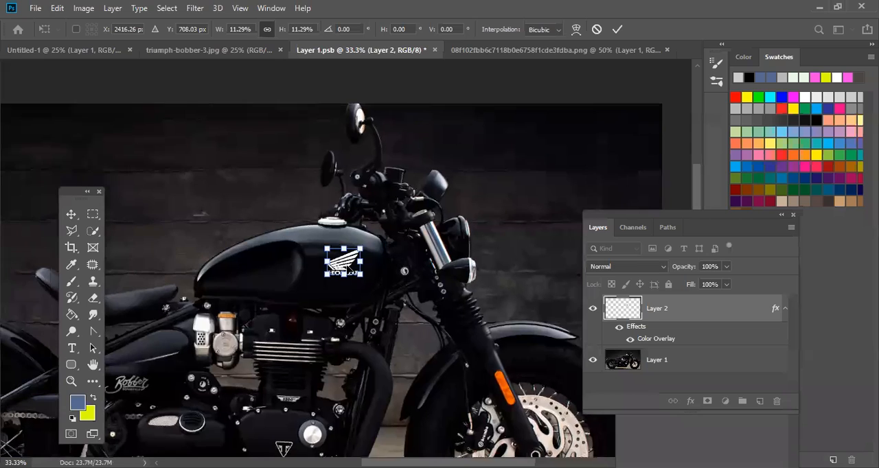
- Reposition the Honda logo on the fuel tank, enlarge it proportionally to about 12.95%, and apply the transform
scroll(348, 266, up, 3)
scroll(348, 269, up, 2)
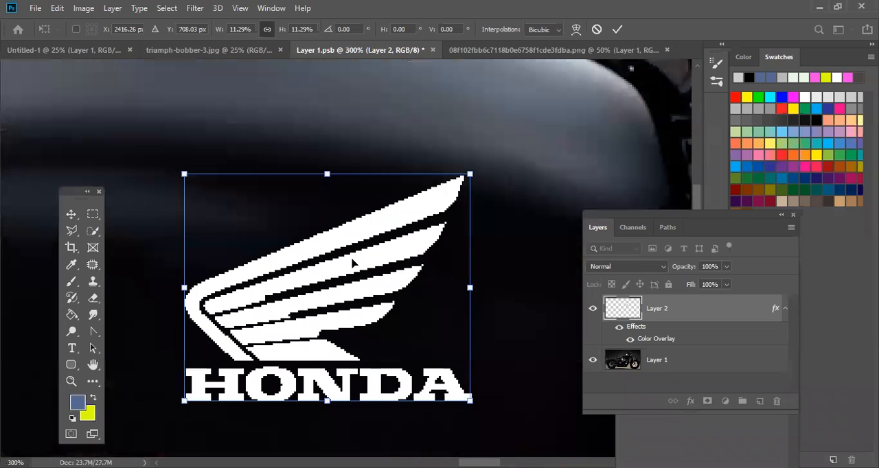
scroll(351, 263, down, 1)
drag(368, 240, 422, 283)
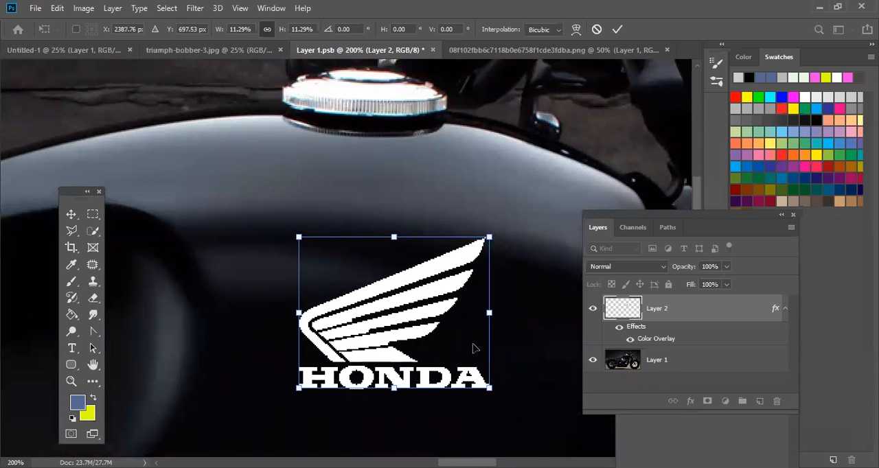
drag(490, 395, 518, 415)
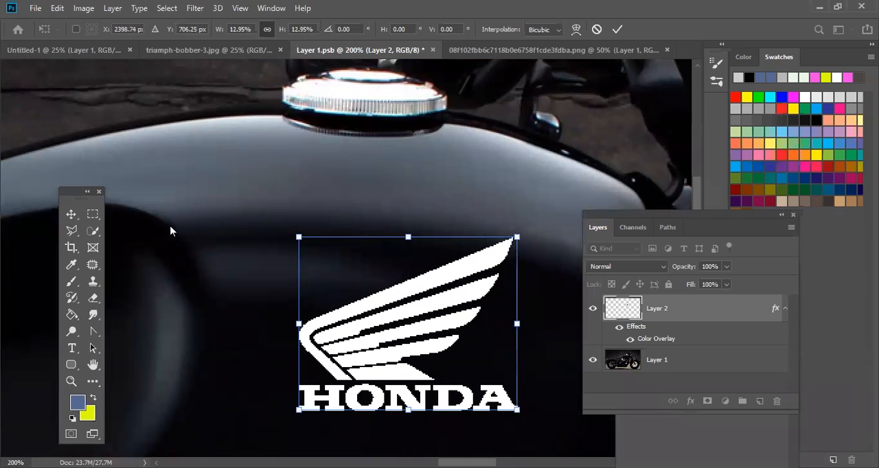
click(67, 217)
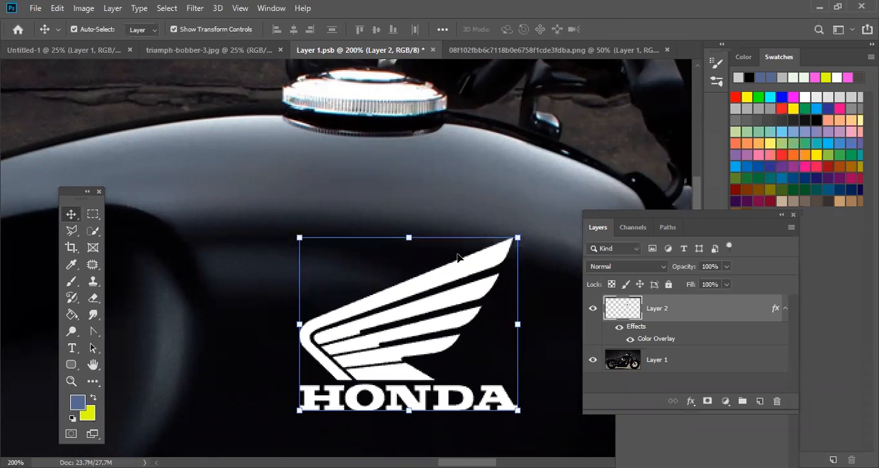
click(542, 250)
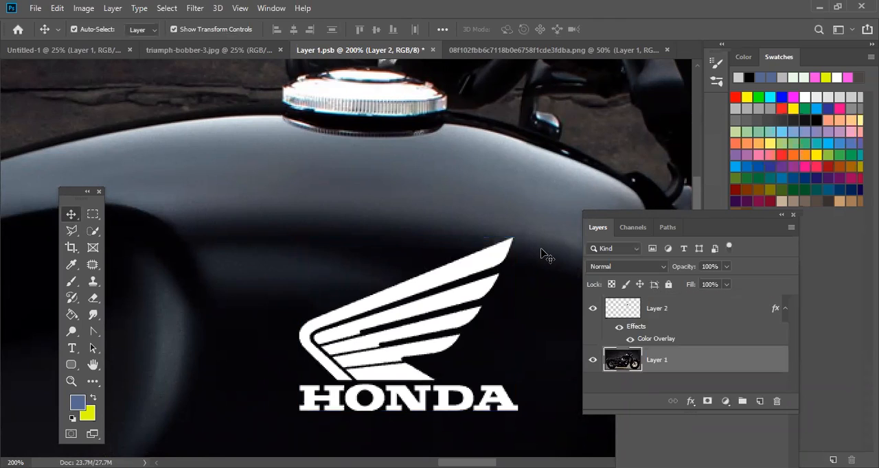
click(504, 254)
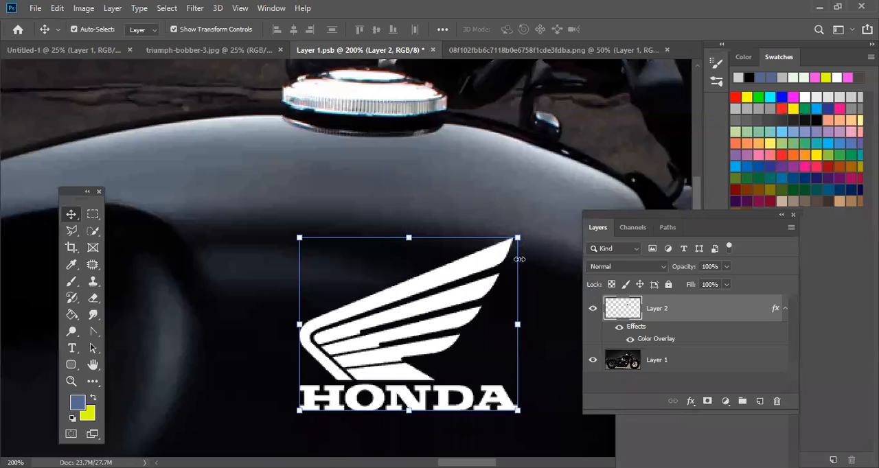
click(534, 256)
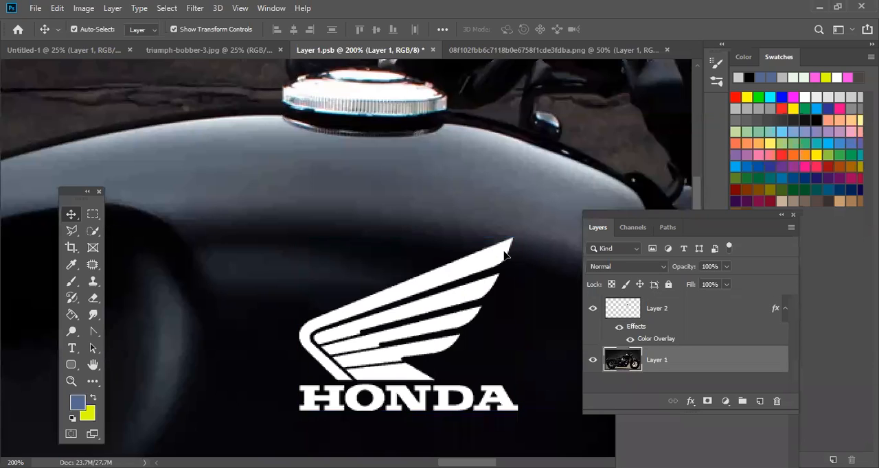
- Create a new empty layer above the Honda logo layer and clip it to the logo
click(678, 311)
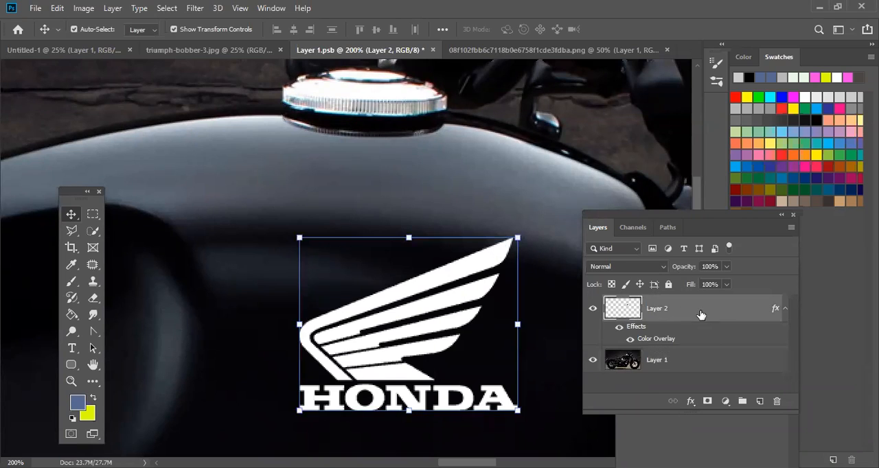
click(113, 8)
mouse_move(248, 19)
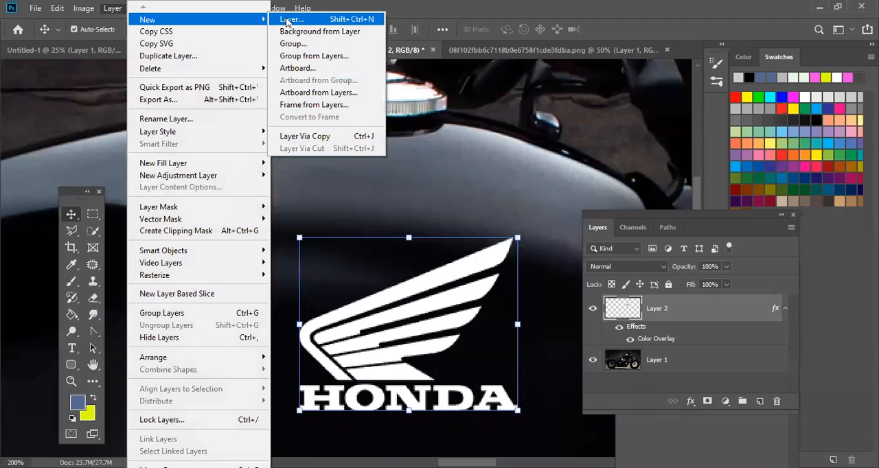
click(287, 19)
click(545, 133)
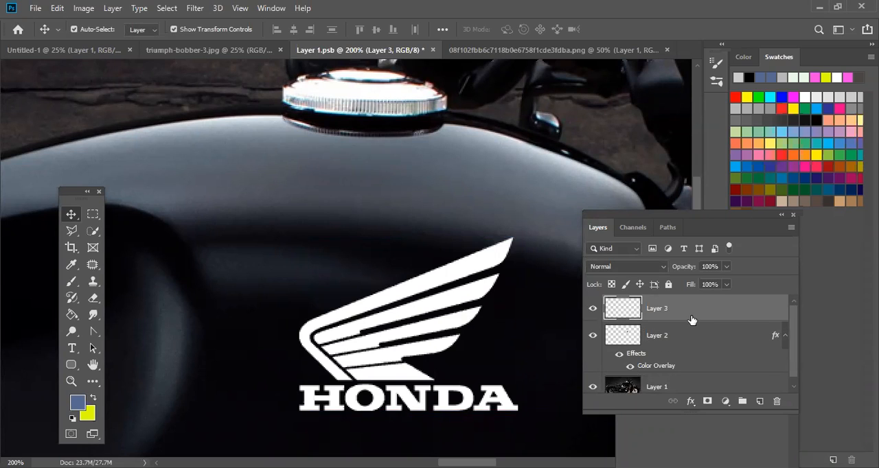
drag(692, 323, 694, 316)
alt+click(695, 315)
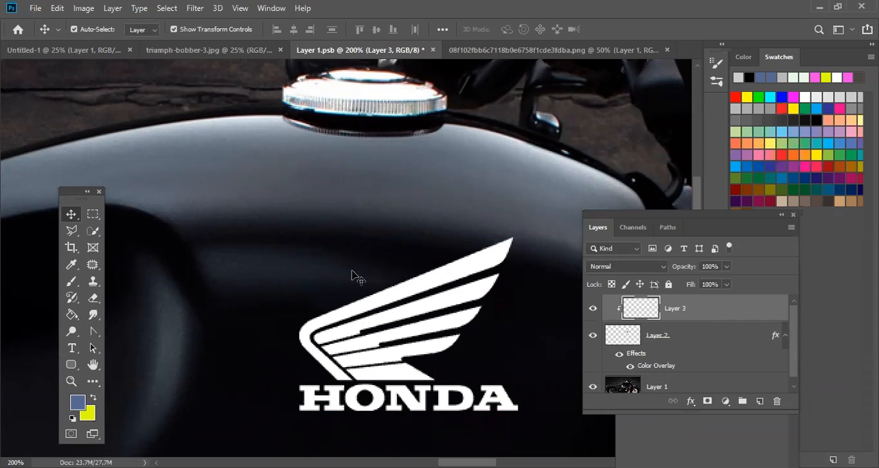
- Try to shade the tip of the Honda wing on the clipped layer with a soft brush in a dark colour sampled from the tank
click(71, 282)
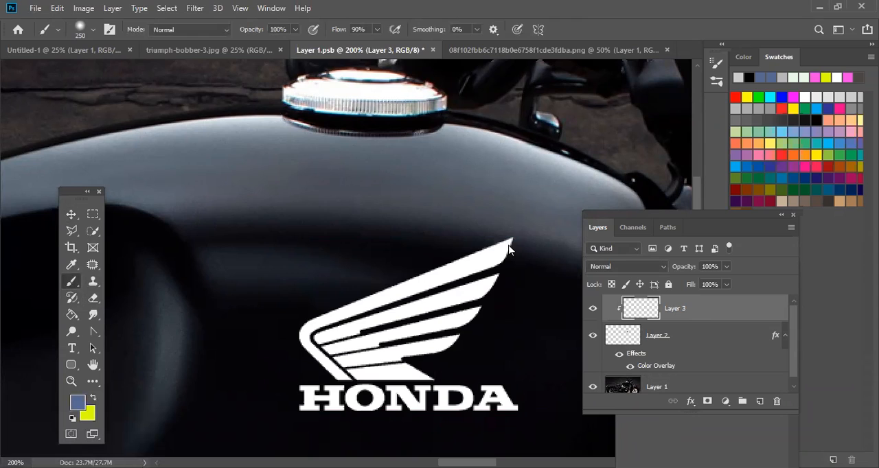
key(bracketleft)
key(bracketleft)
key(bracketleft)
key(bracketleft)
click(71, 265)
click(521, 245)
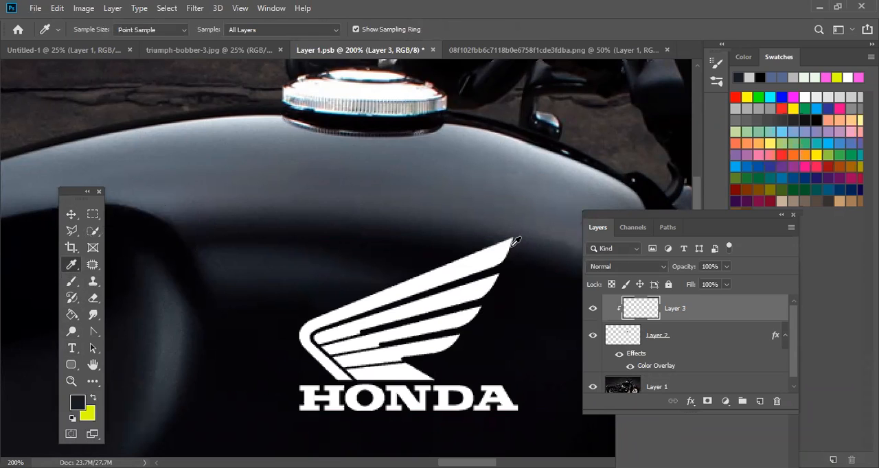
click(71, 281)
key(bracketleft)
key(bracketleft)
key(bracketleft)
key(bracketleft)
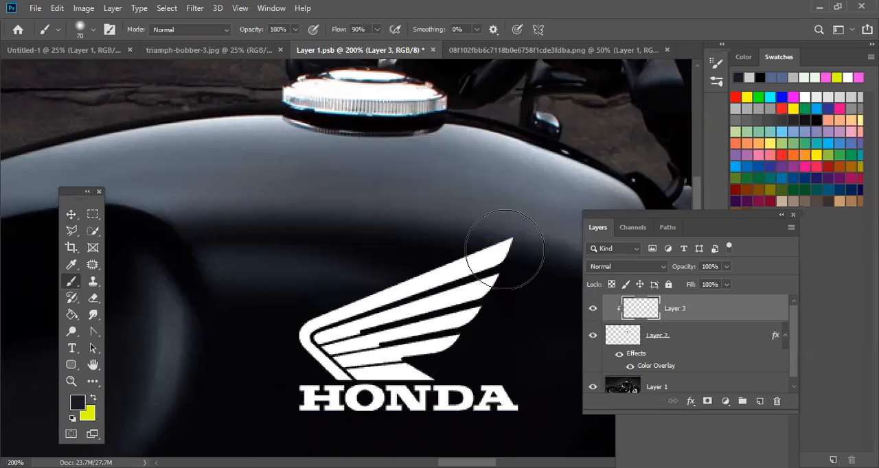
drag(498, 240, 488, 261)
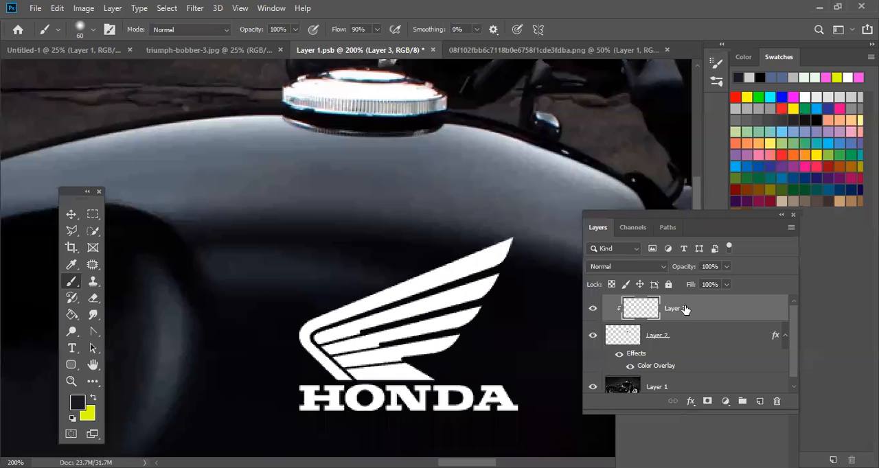
- Delete the clipped Layer 3 above the Honda logo
click(702, 337)
click(713, 317)
key(Delete)
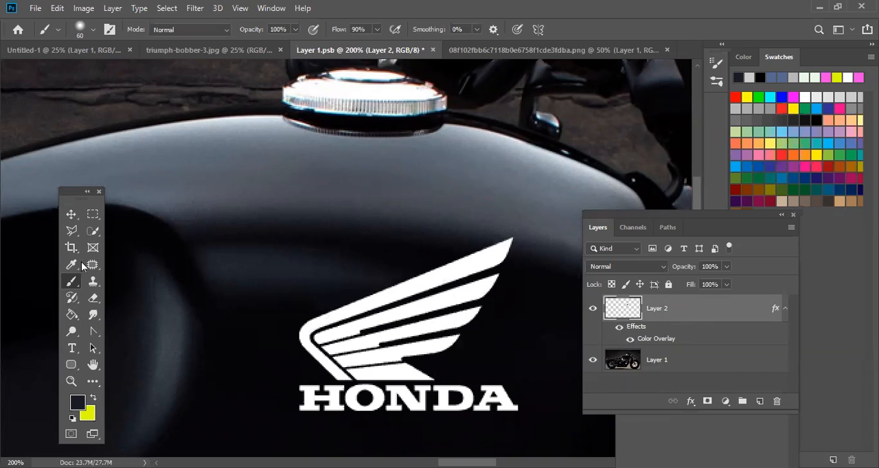
- Convert the Honda logo layer, Layer 2, to a smart object
click(72, 213)
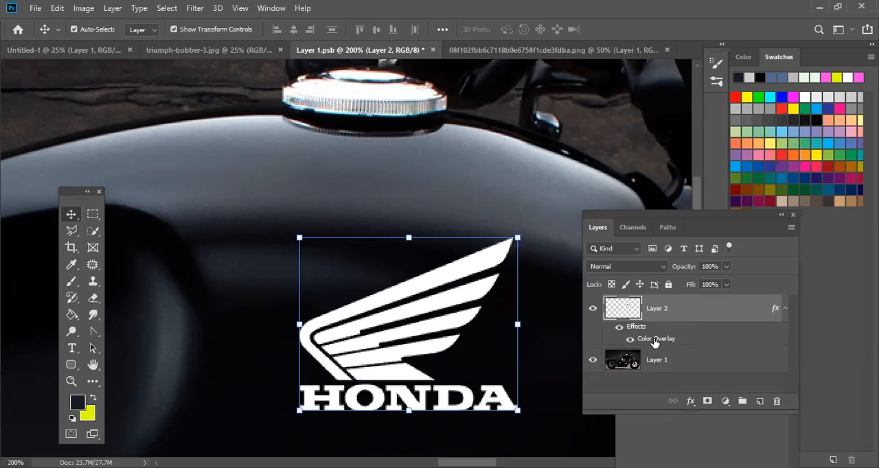
right_click(685, 316)
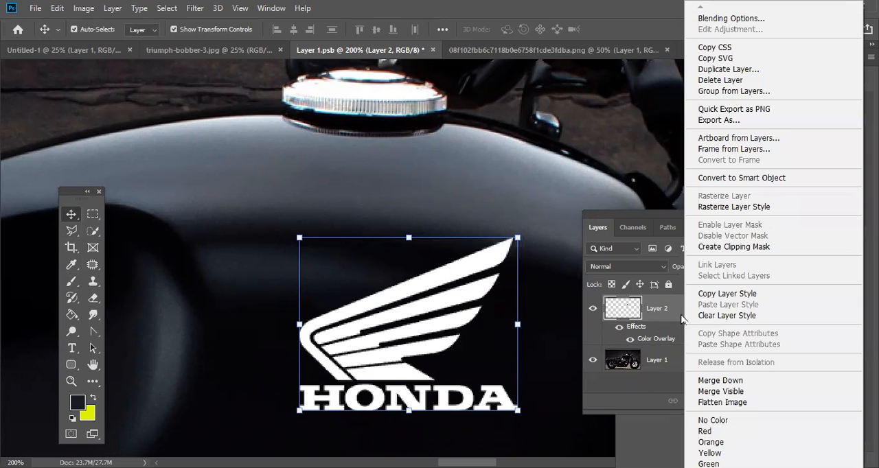
click(771, 179)
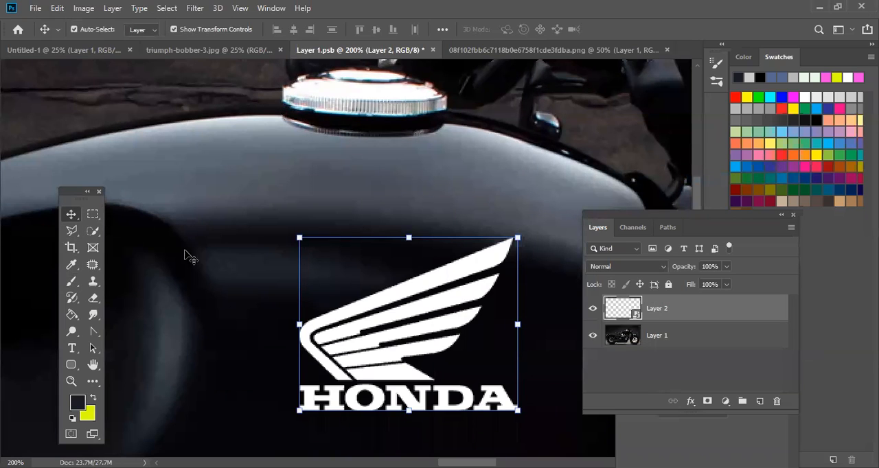
- Create a new empty layer above the Honda logo smart object and clip it to the logo
click(83, 8)
mouse_move(247, 19)
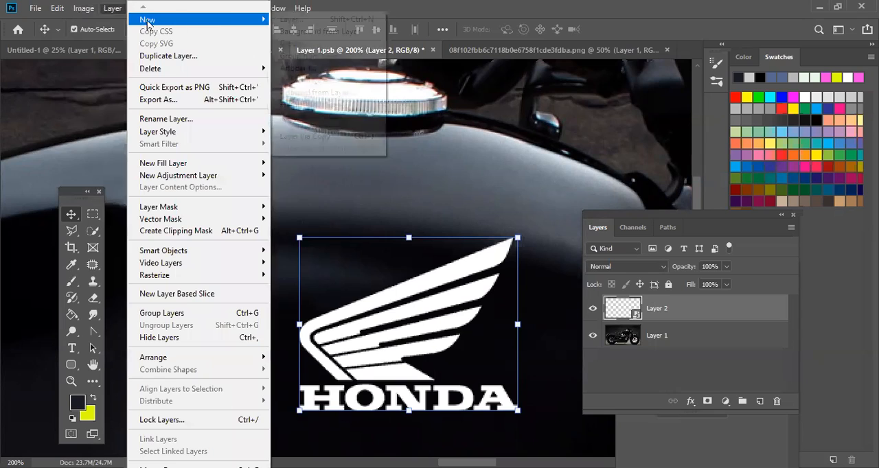
click(331, 20)
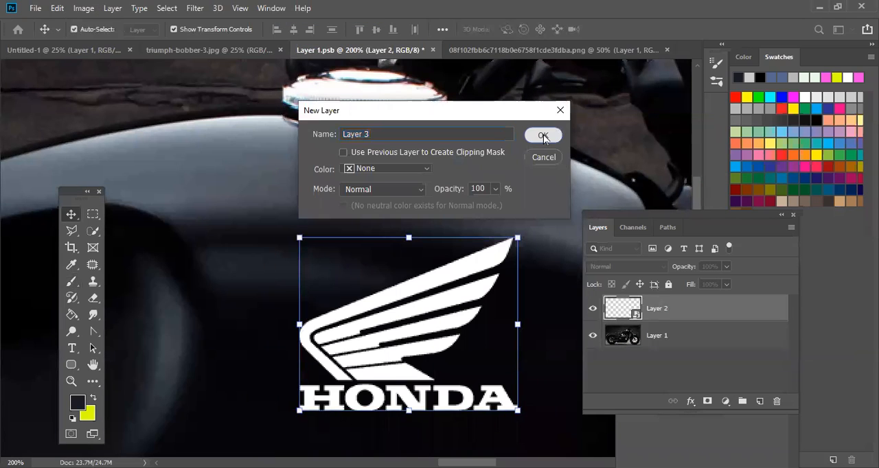
key(Return)
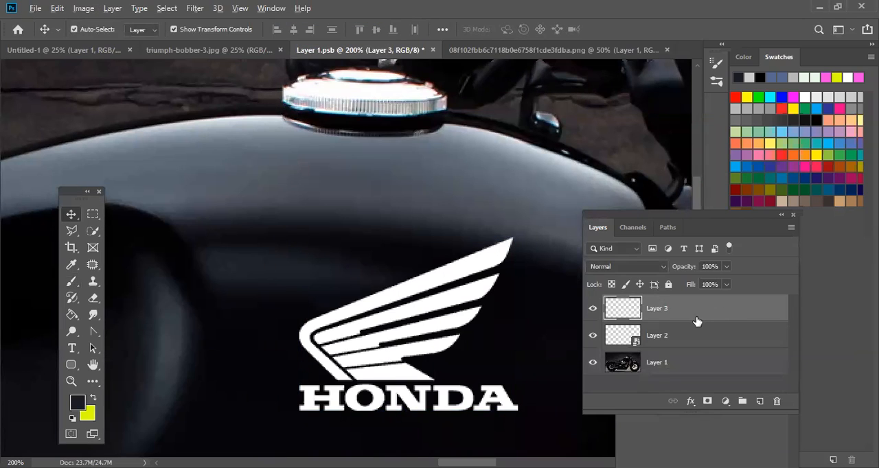
alt+click(696, 321)
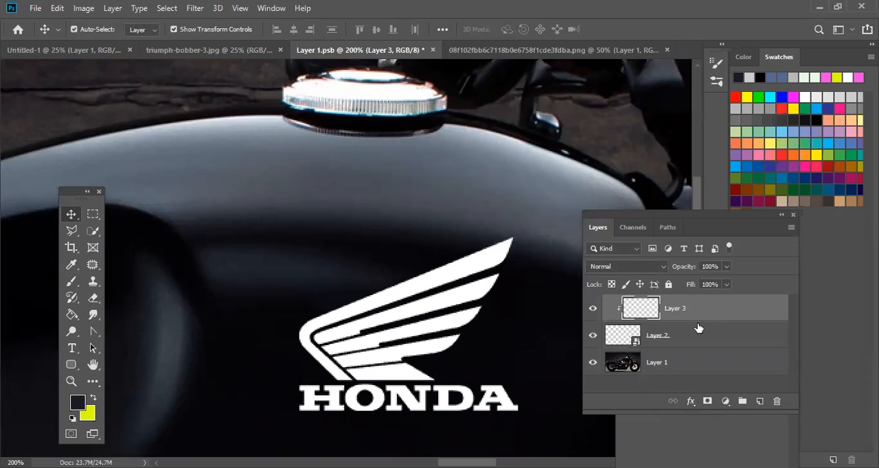
- Try to shade the upper tip of the Honda wing with the soft dark brush at 90% flow
click(71, 282)
mouse_move(515, 251)
mouse_down()
mouse_move(464, 260)
mouse_move(497, 259)
mouse_move(479, 284)
mouse_move(447, 300)
mouse_move(333, 347)
mouse_up()
key(ctrl+z)
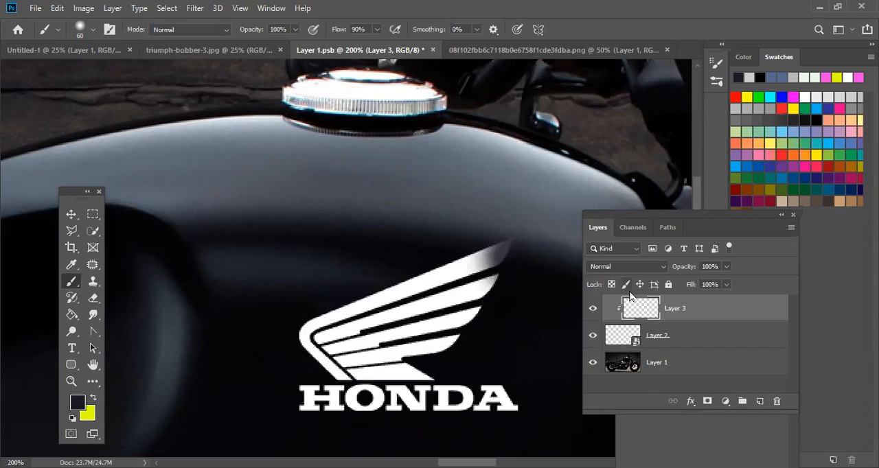
key(ctrl+z)
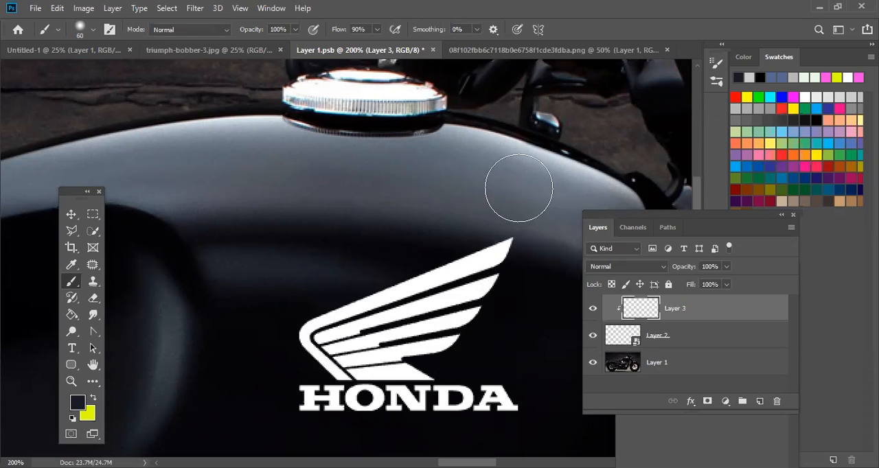
- Set the brush flow to 18% and smoothing to 40%, and softly shade the wing's outer tips on the clipped layer
drag(375, 30, 343, 46)
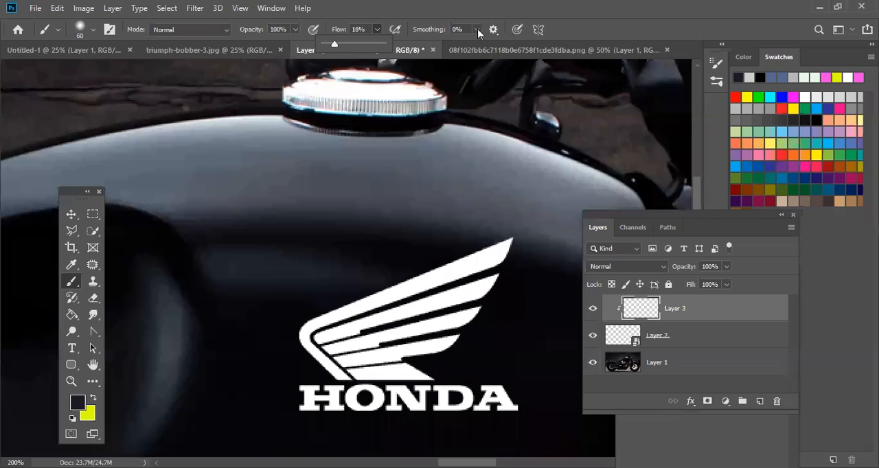
drag(477, 28, 500, 43)
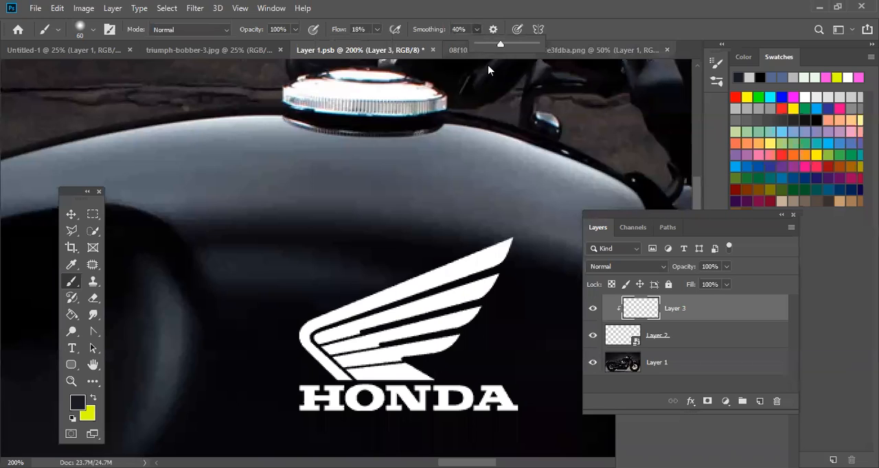
mouse_move(492, 243)
mouse_down()
mouse_move(474, 251)
mouse_move(522, 269)
mouse_move(507, 306)
mouse_move(480, 334)
mouse_up()
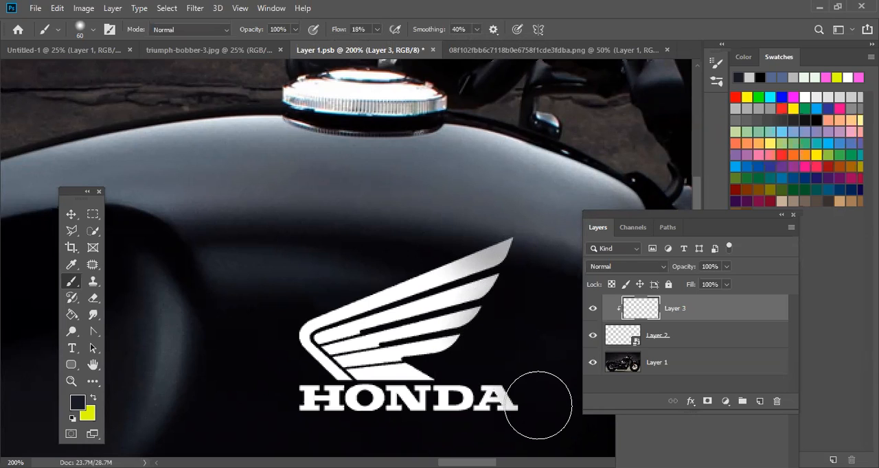
click(74, 218)
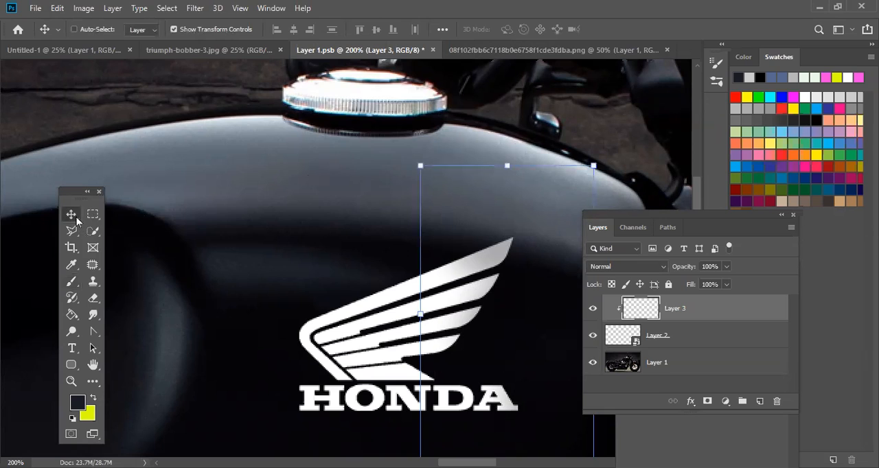
key(ctrl+minus)
key(ctrl+minus)
key(ctrl+minus)
key(ctrl+minus)
key(ctrl+minus)
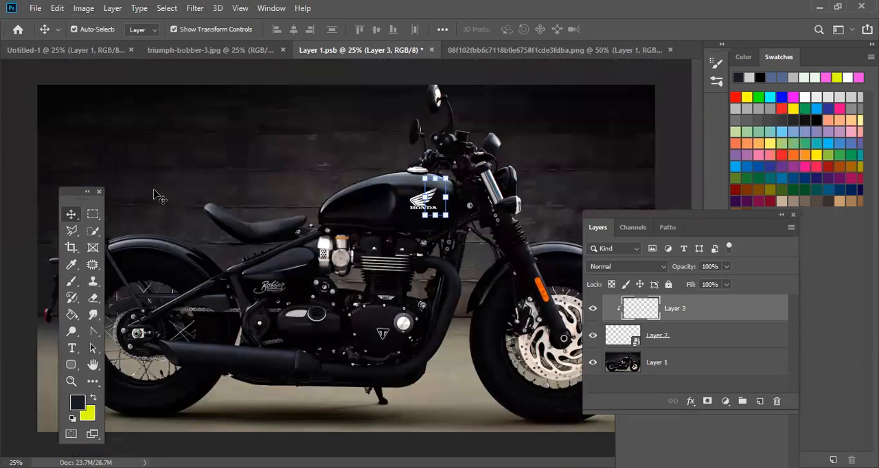
click(408, 208)
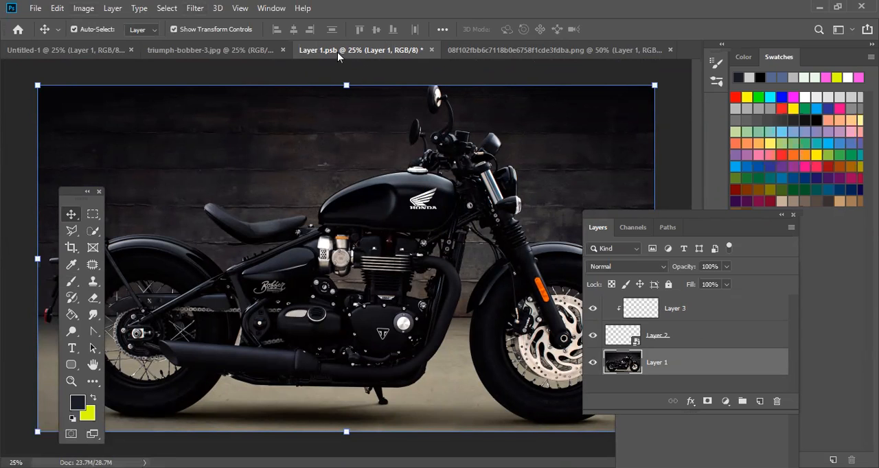
- Save the edited smart object contents in Layer 1.psb and close them to return to the Untitled-1 document
click(33, 53)
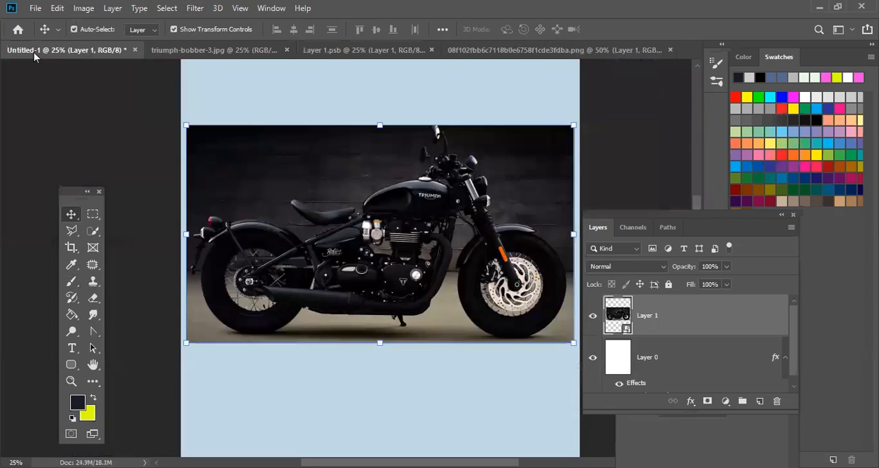
click(382, 52)
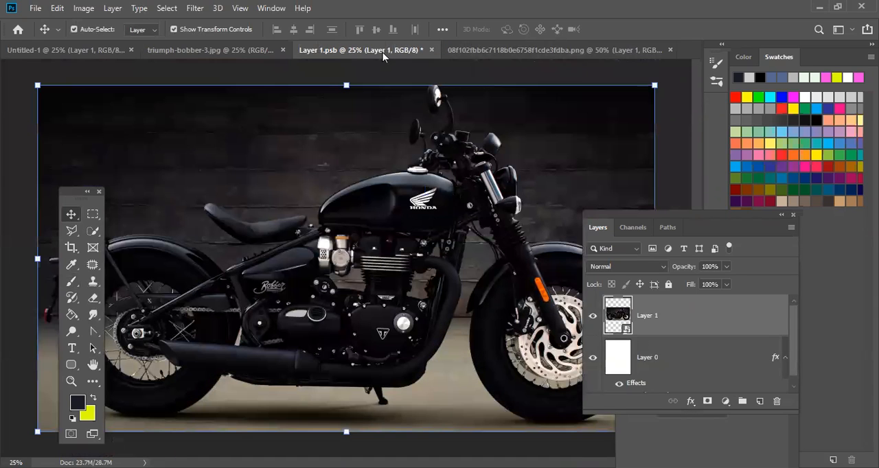
key(ctrl+s)
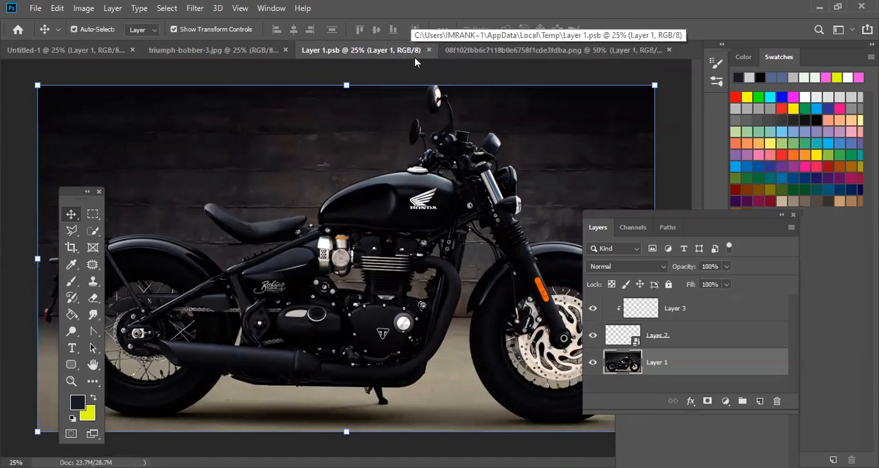
click(428, 50)
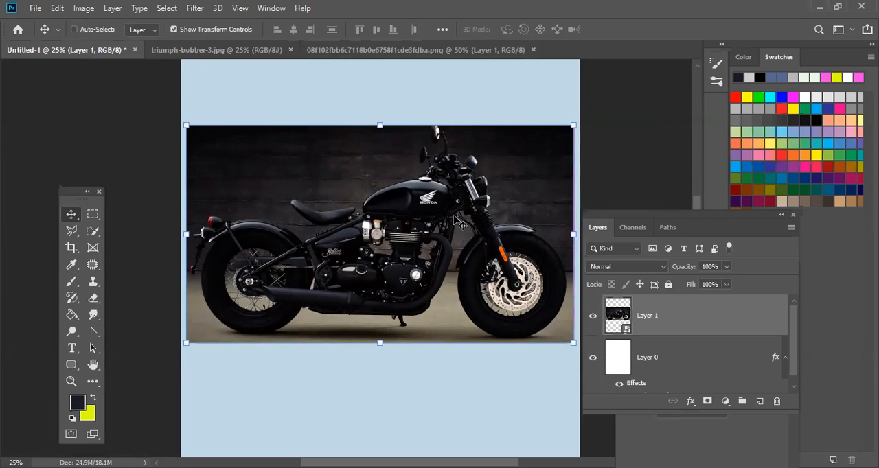
- Examine the Honda logo on the motorcycle's tank in the Untitled-1 document at 100% zoom
key(ctrl+plus)
key(ctrl+plus)
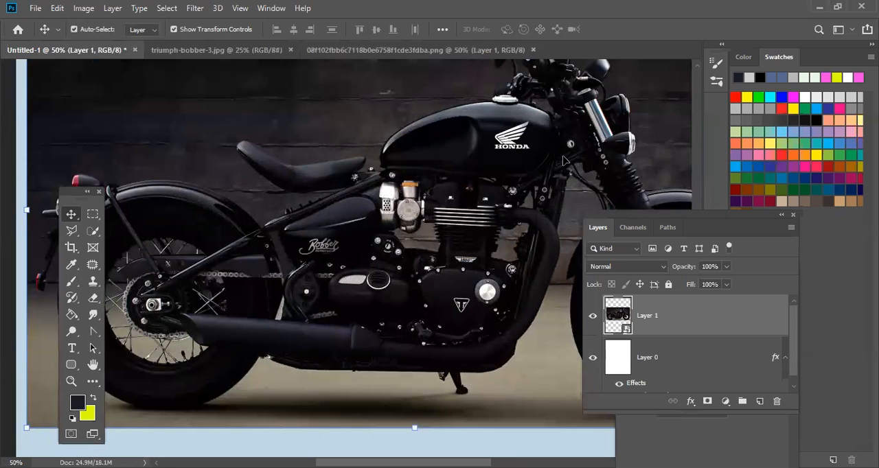
key(ctrl+plus)
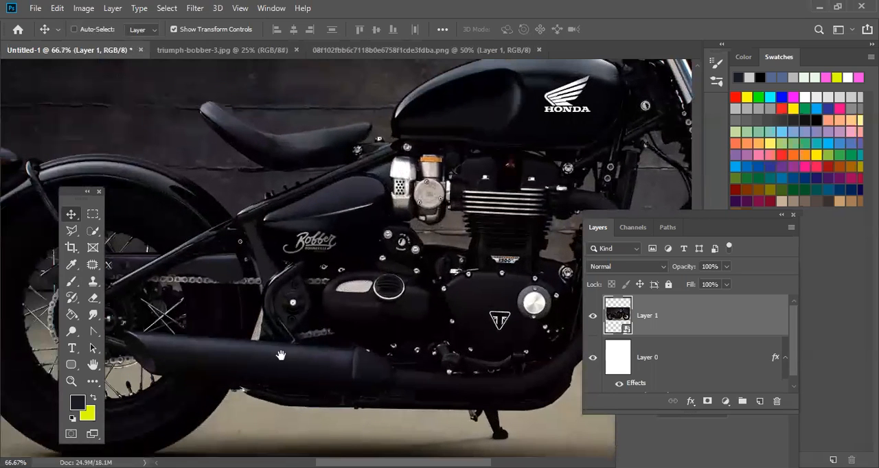
key(ctrl+plus)
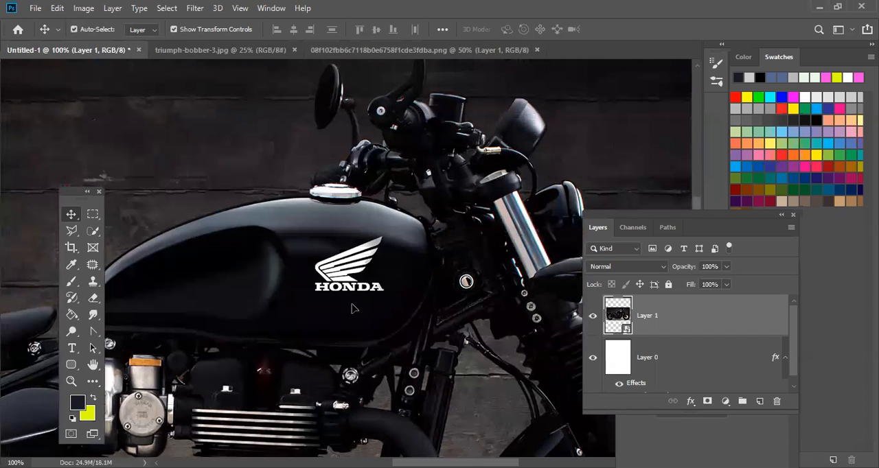
- Reopen the motorcycle smart object's contents to view its layers, close them without changes, and review the motorcycle in Untitled-1
double_click(623, 318)
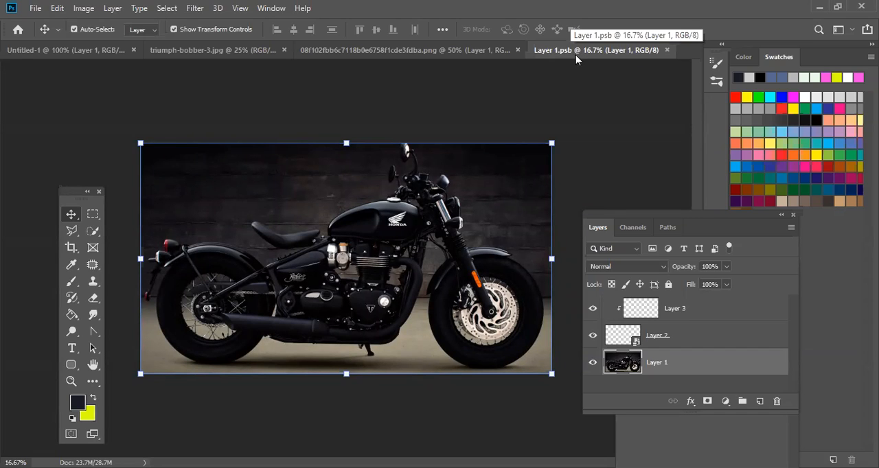
click(667, 50)
click(58, 51)
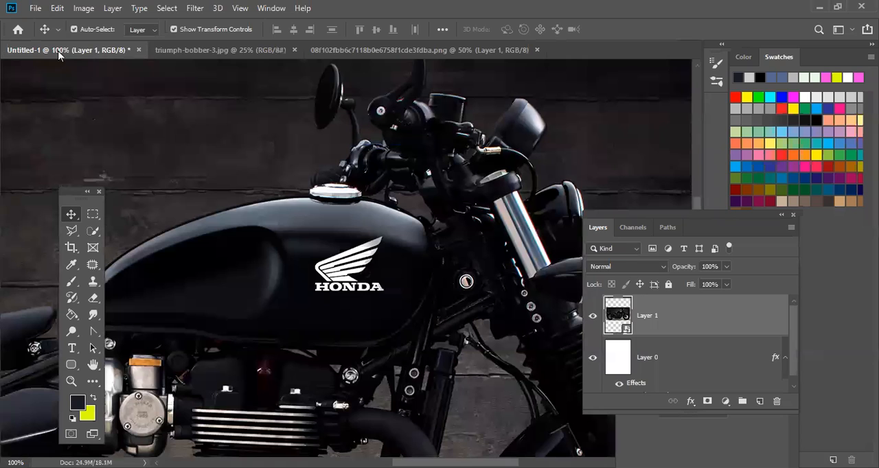
drag(371, 280, 332, 301)
drag(180, 200, 315, 196)
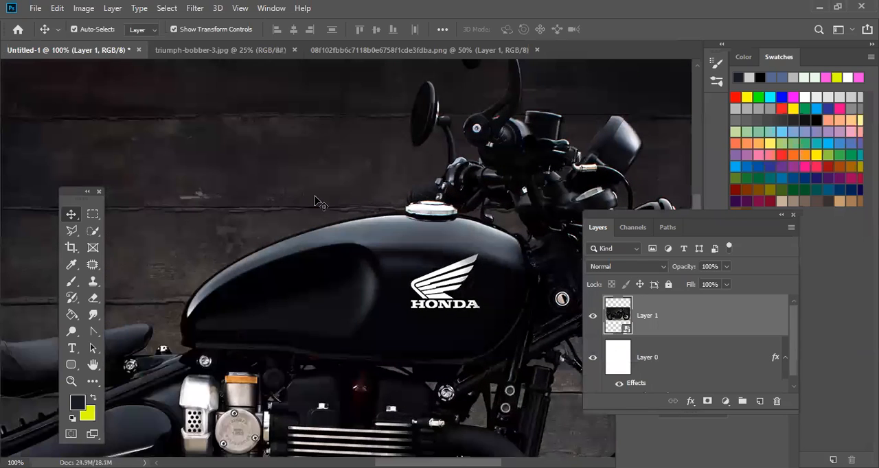
key(ctrl+minus)
key(ctrl+minus)
key(ctrl+minus)
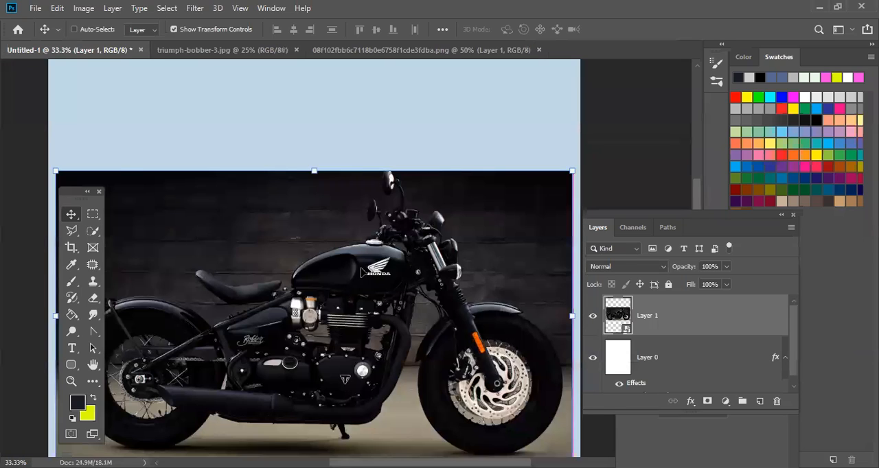
key(ctrl+minus)
- Close the Honda logo PNG and triumph-bobber-3.jpg source documents, keeping only Untitled-1 open
click(457, 52)
click(533, 50)
click(233, 50)
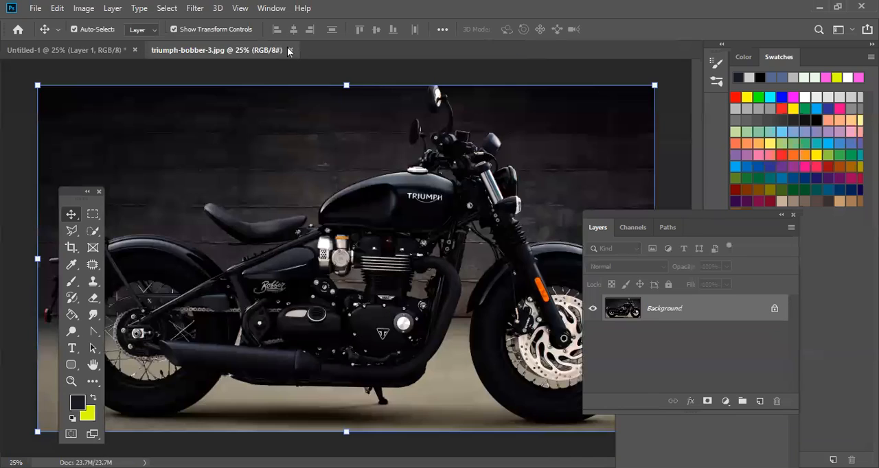
click(289, 51)
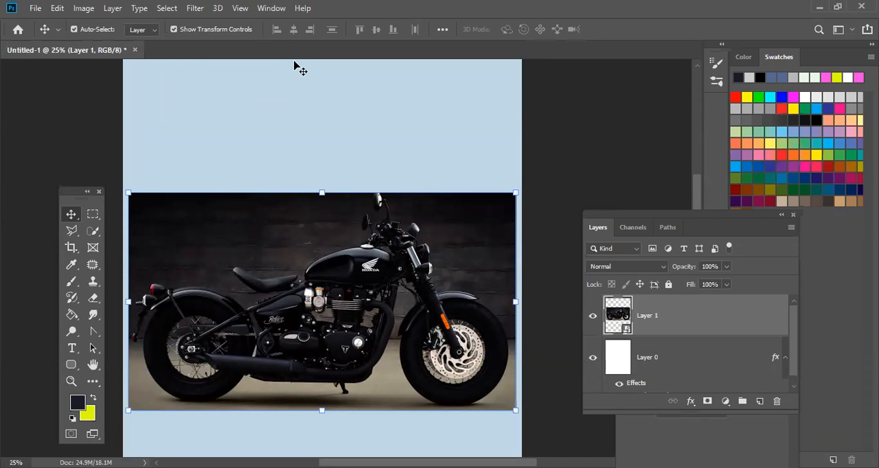
right_click(694, 322)
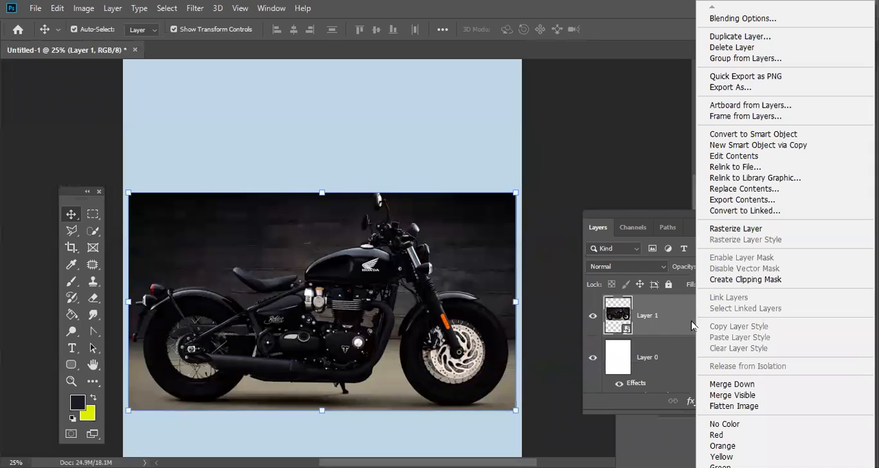
click(683, 323)
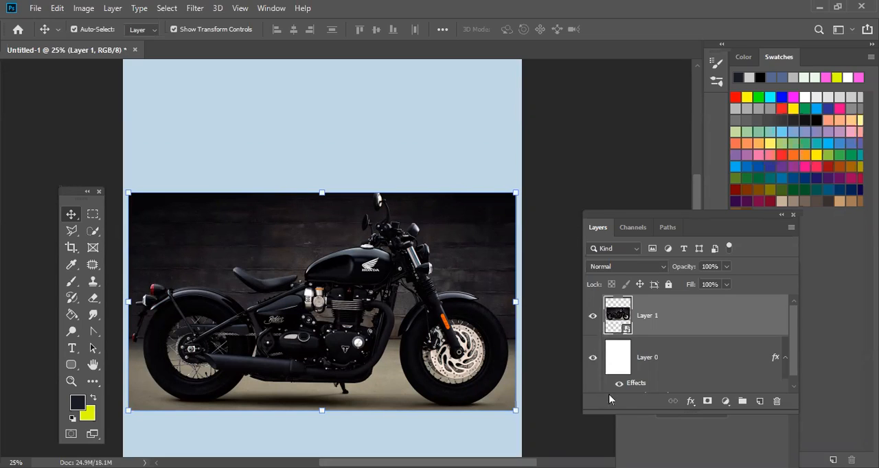
- Open the motorcycle smart object's contents and enlarge the Honda logo proportionally until it spans the middle of the motorcycle
double_click(494, 294)
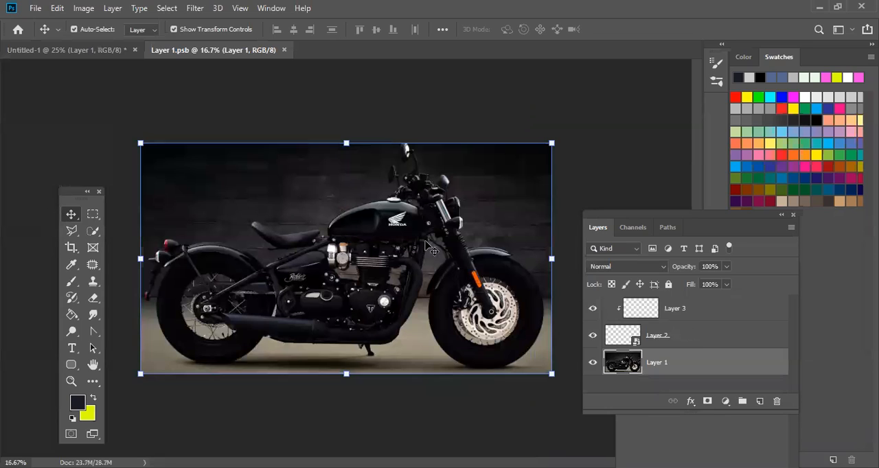
click(395, 217)
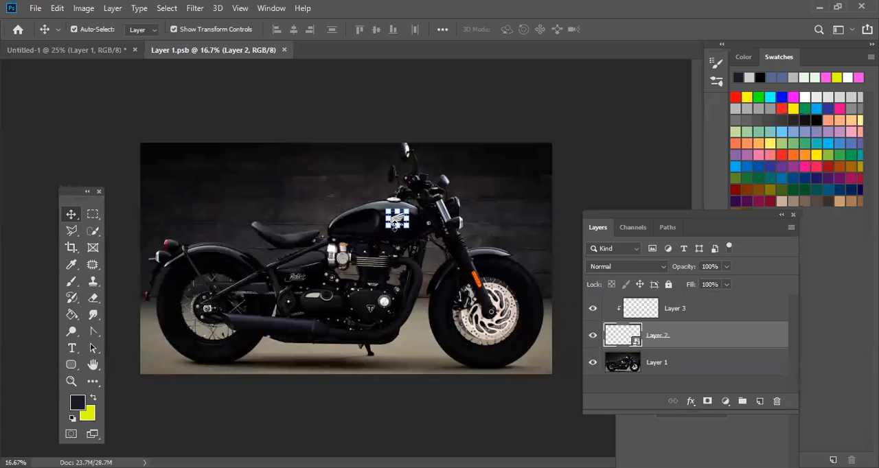
drag(387, 228, 230, 348)
key(Return)
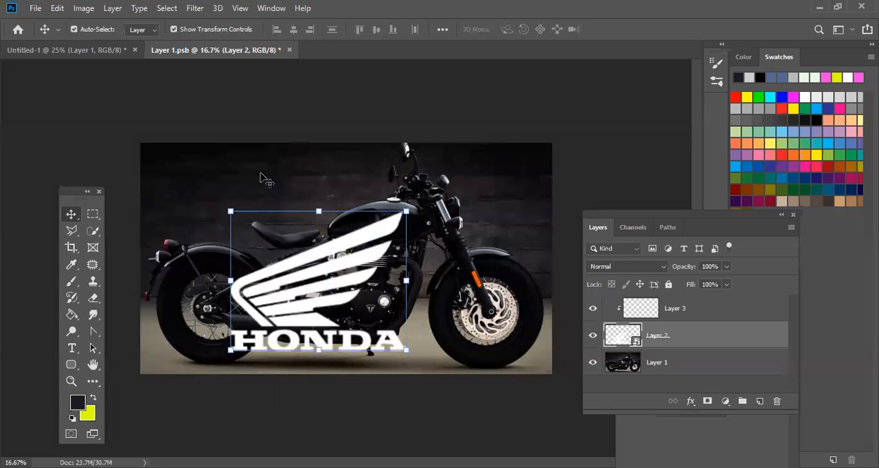
click(263, 177)
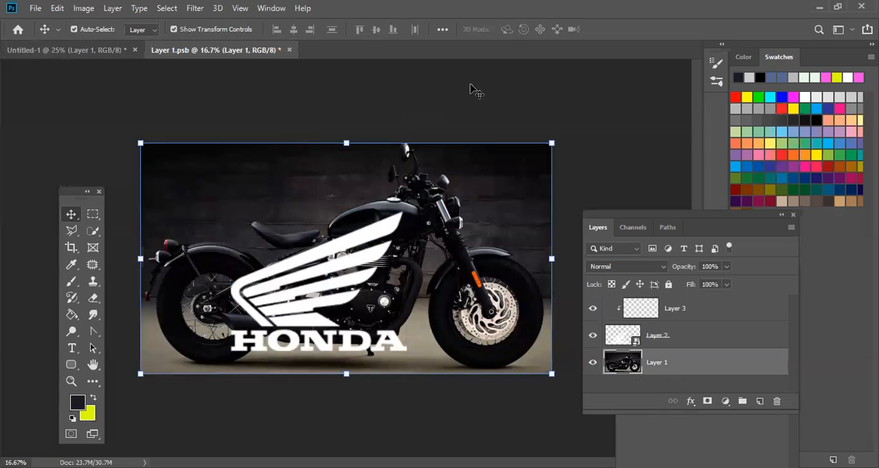
- Close Layer 1.psb with its changes saved to update the motorcycle smart object in Untitled-1
key(s)
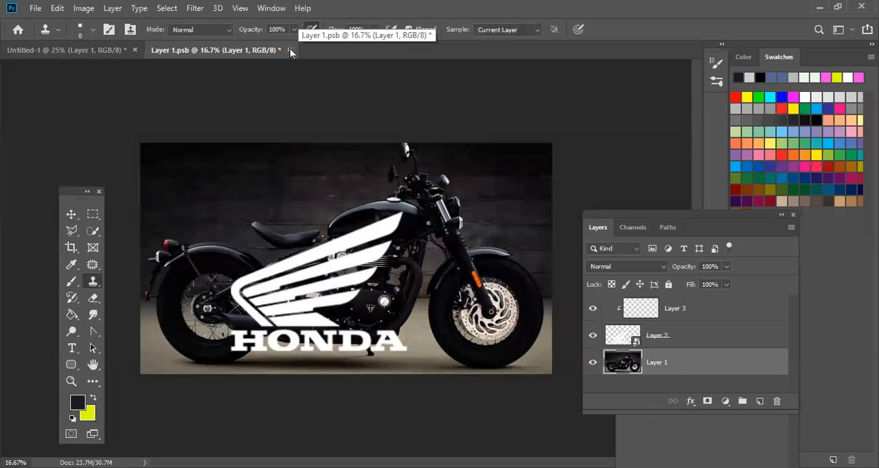
click(289, 50)
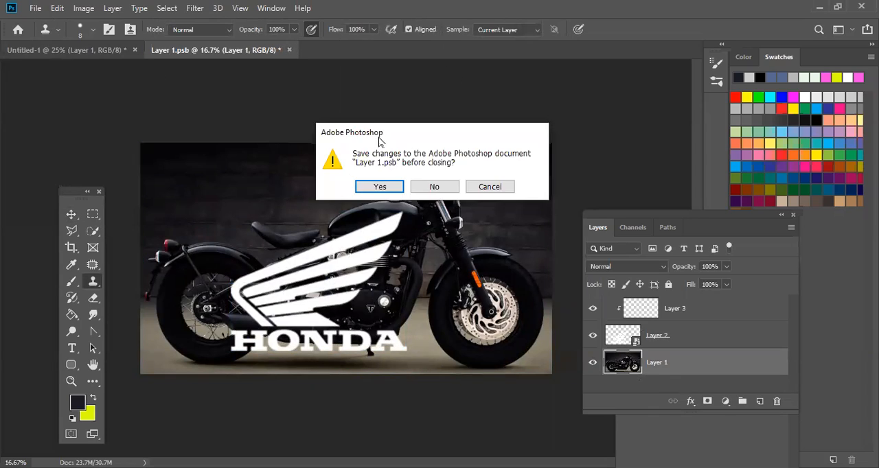
click(387, 187)
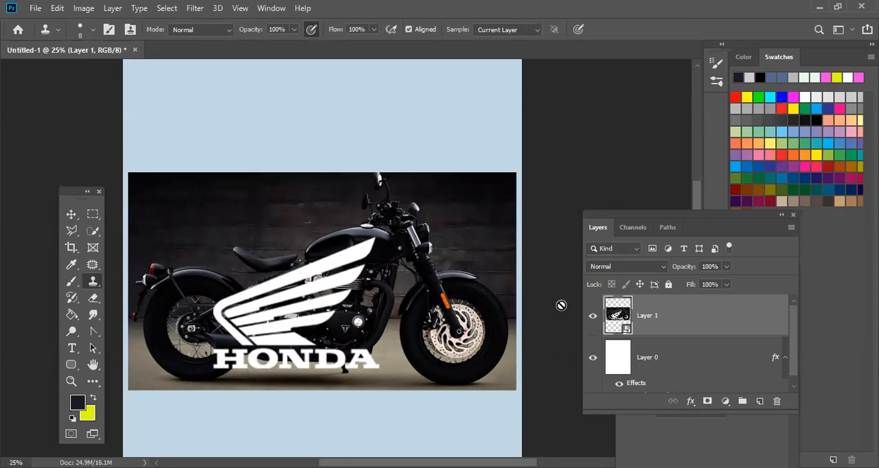
- Reopen the motorcycle smart object's contents and shrink the Honda logo proportionally to fit on the fuel tank
double_click(626, 314)
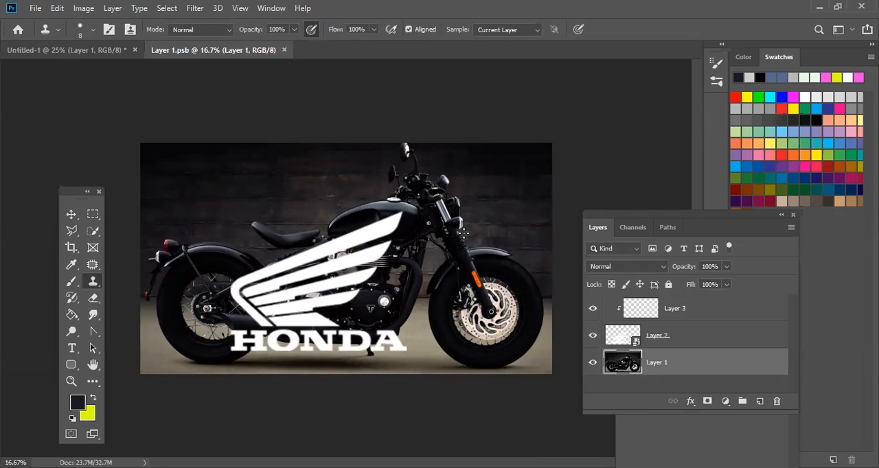
click(71, 214)
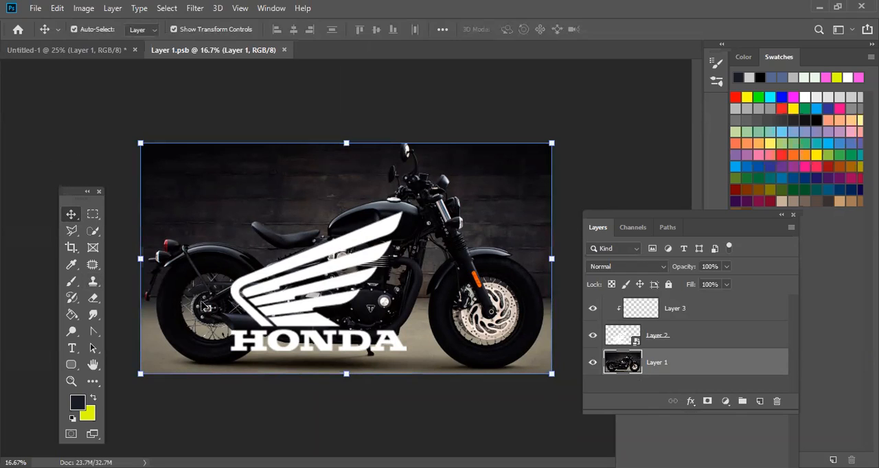
click(252, 341)
drag(230, 352, 378, 232)
key(Return)
click(357, 221)
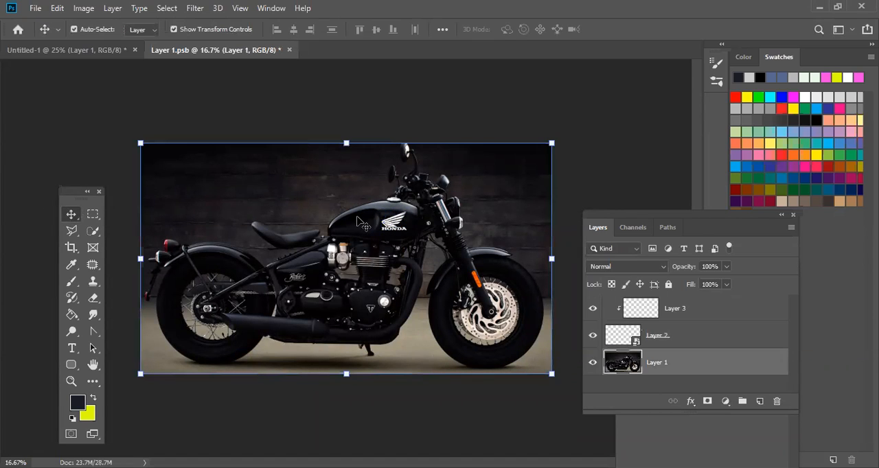